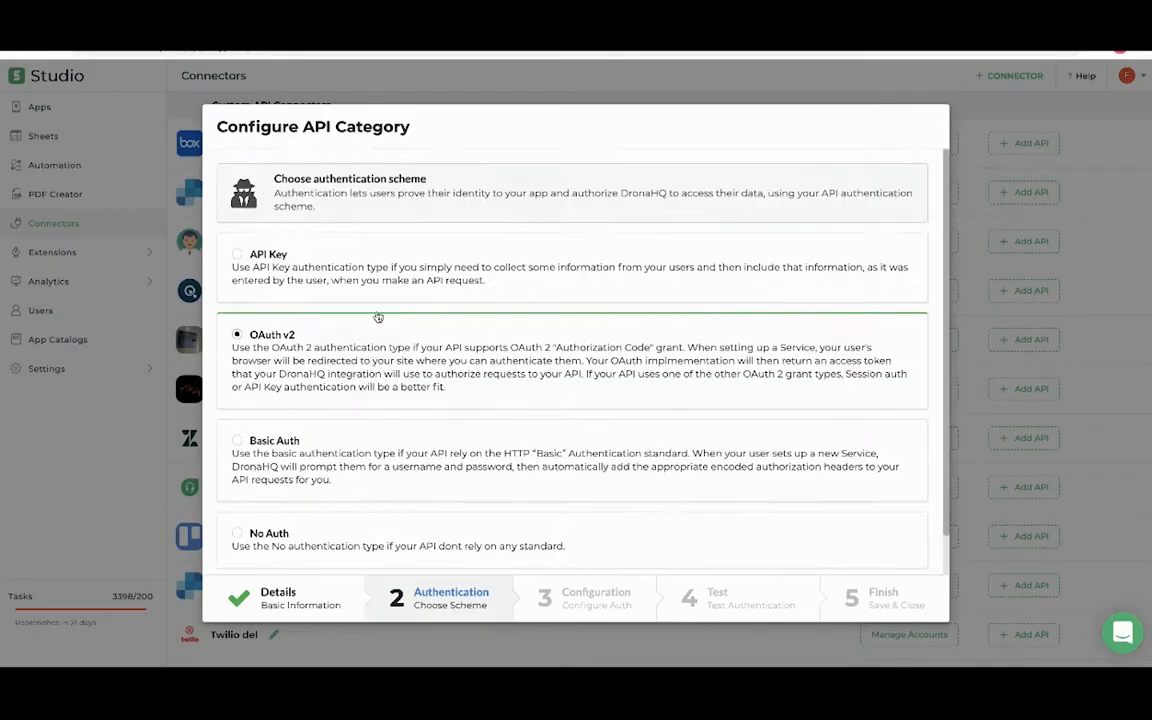
Step: Choose the Basic Auth scheme, continue to its configuration, and review the default authentication fields
{"action": "scroll", "coordinate": [378, 319], "scroll_direction": "down", "scroll_amount": 1}
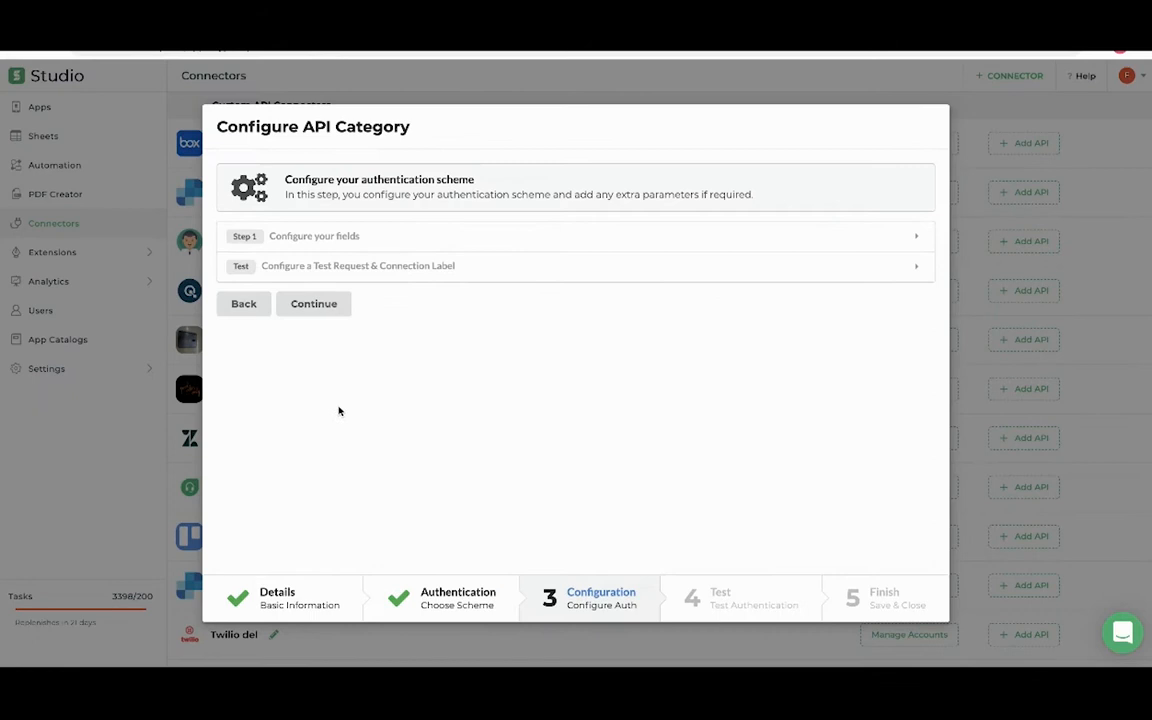
{"action": "left_click", "coordinate": [368, 238]}
{"action": "scroll", "coordinate": [366, 470], "scroll_direction": "down", "scroll_amount": 1}
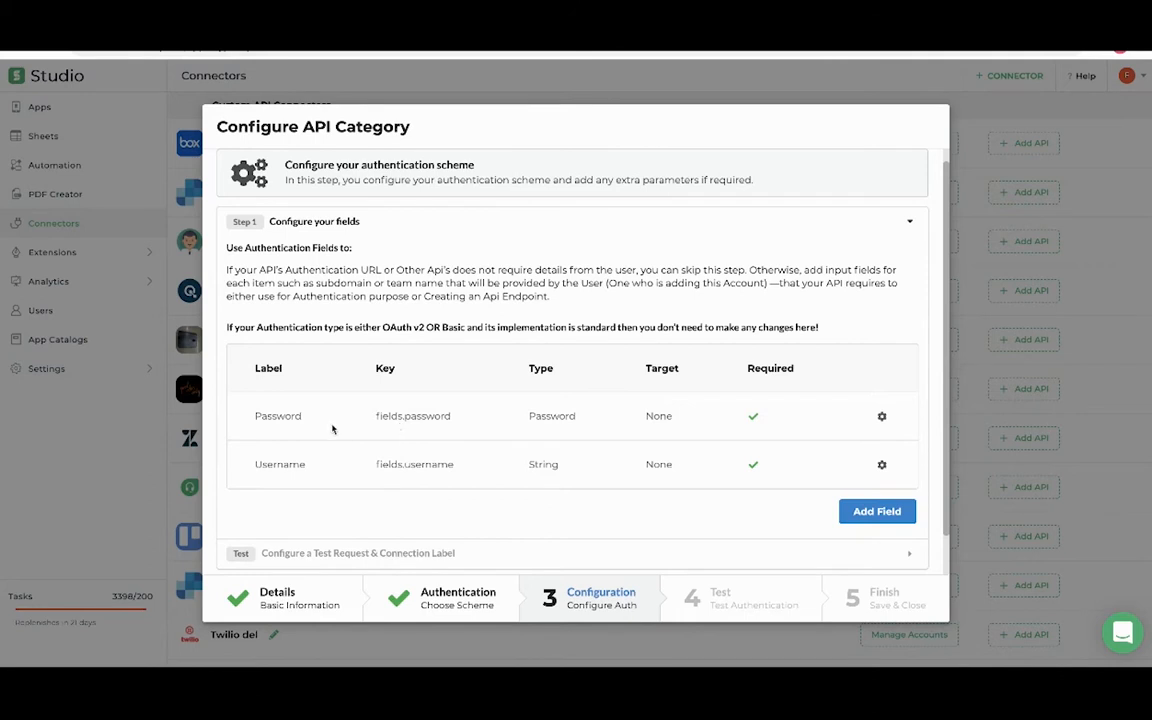
{"action": "scroll", "coordinate": [305, 390], "scroll_direction": "down", "scroll_amount": 1}
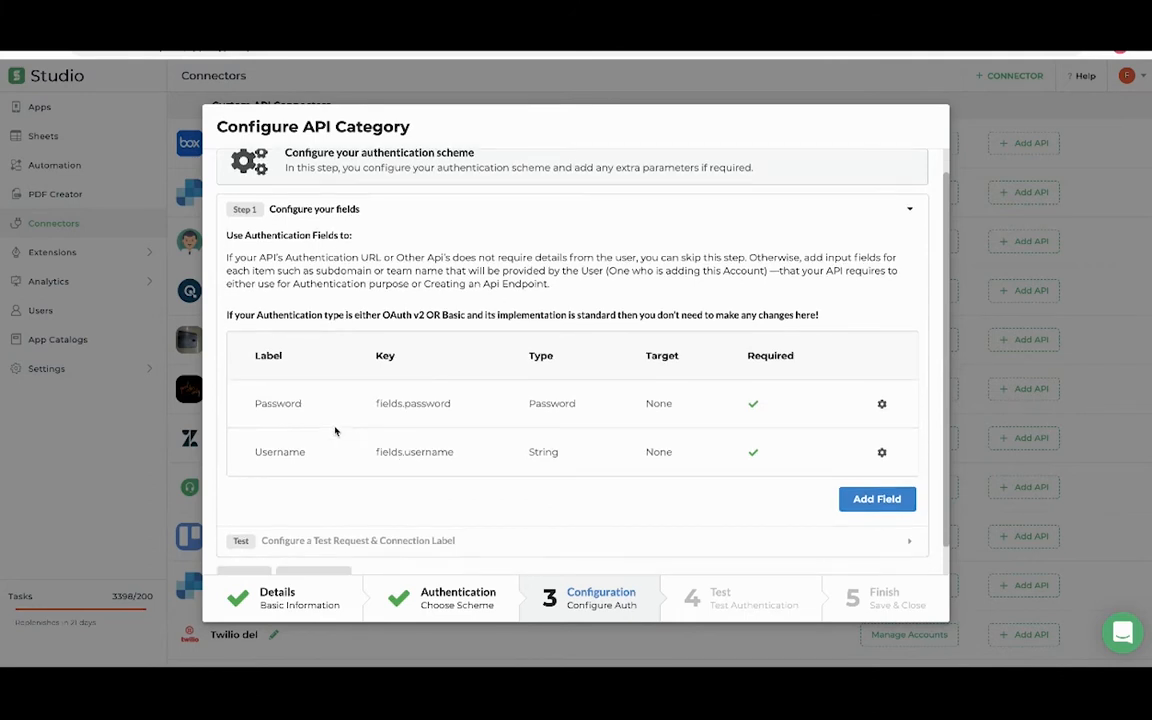
{"action": "scroll", "coordinate": [335, 431], "scroll_direction": "down", "scroll_amount": 1}
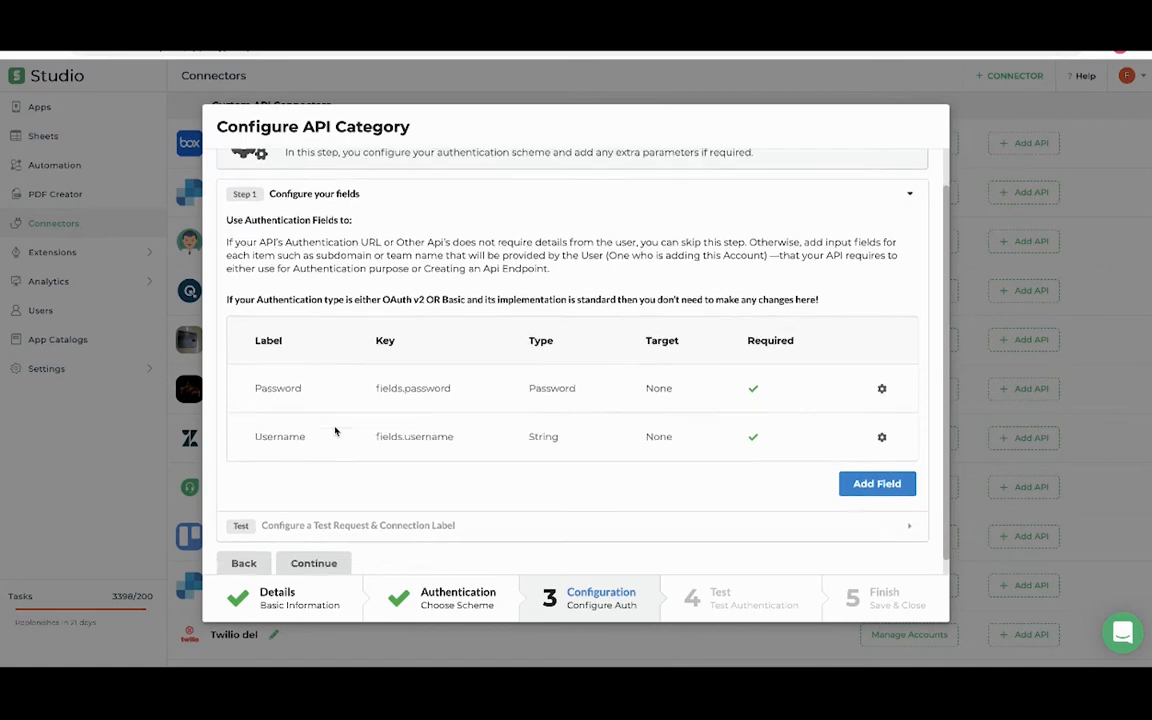
{"action": "scroll", "coordinate": [335, 431], "scroll_direction": "down", "scroll_amount": 1}
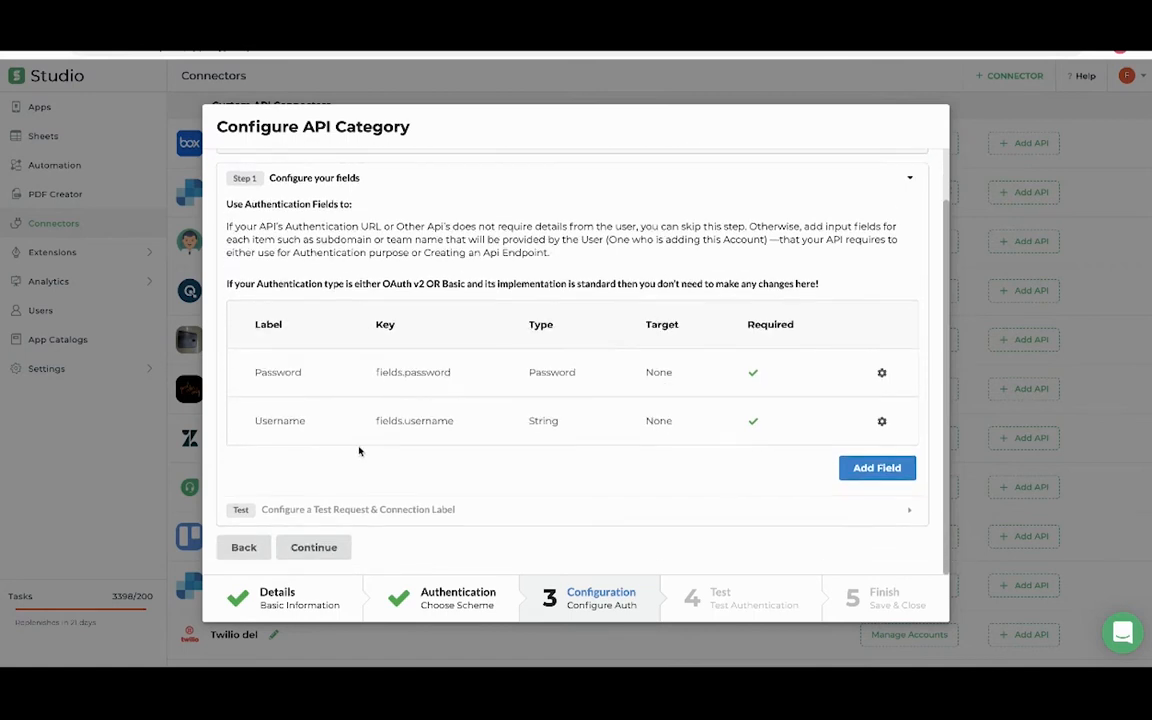
{"action": "left_click", "coordinate": [368, 515]}
{"action": "left_click", "coordinate": [272, 374]}
{"action": "left_click", "coordinate": [265, 392]}
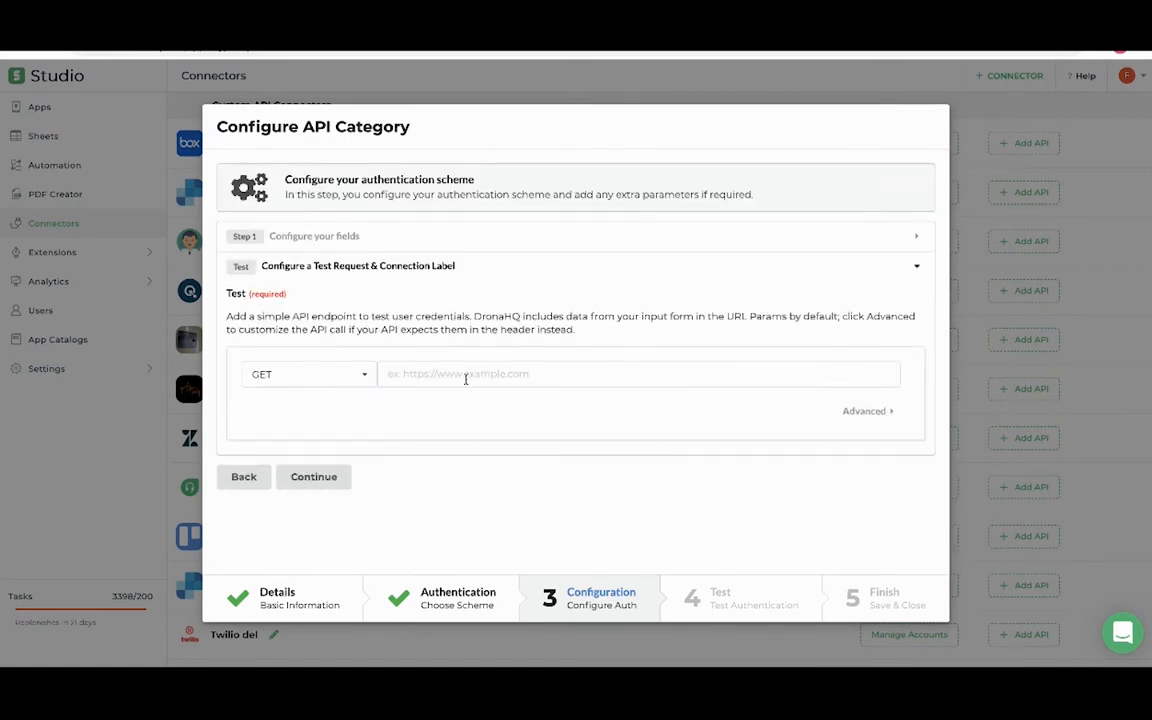
{"action": "left_click", "coordinate": [465, 376]}
{"action": "type", "text": "https://www.goo"}
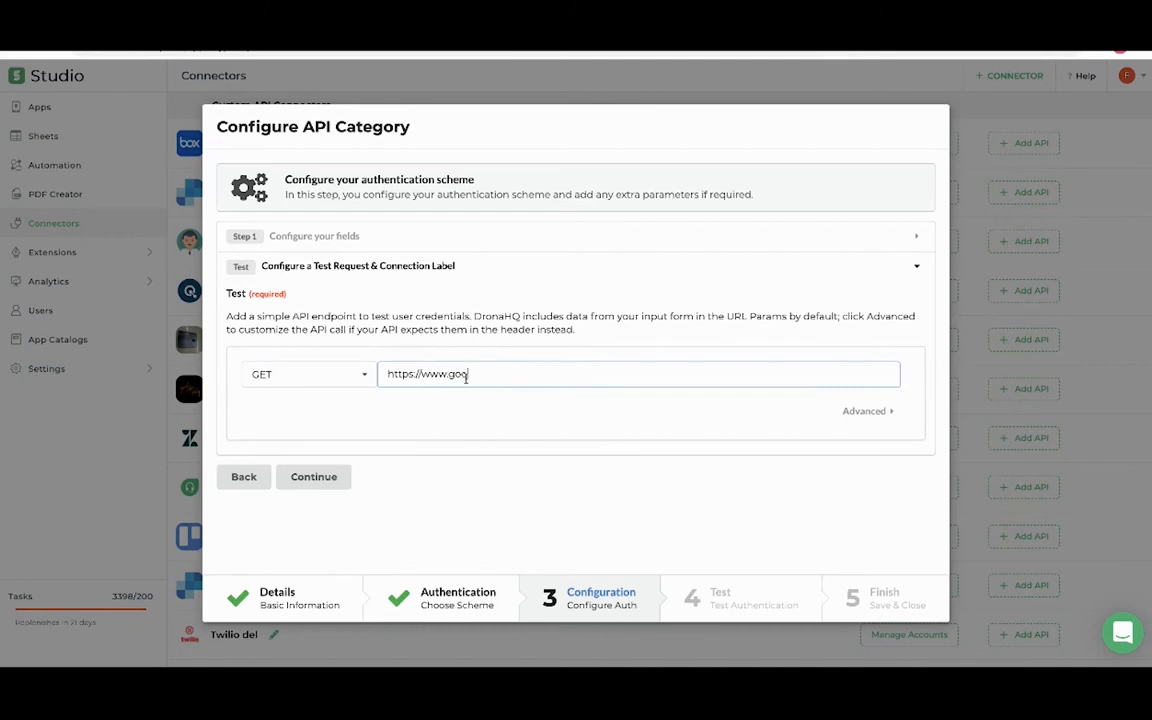
{"action": "type", "text": "gle.com"}
{"action": "left_click", "coordinate": [316, 477]}
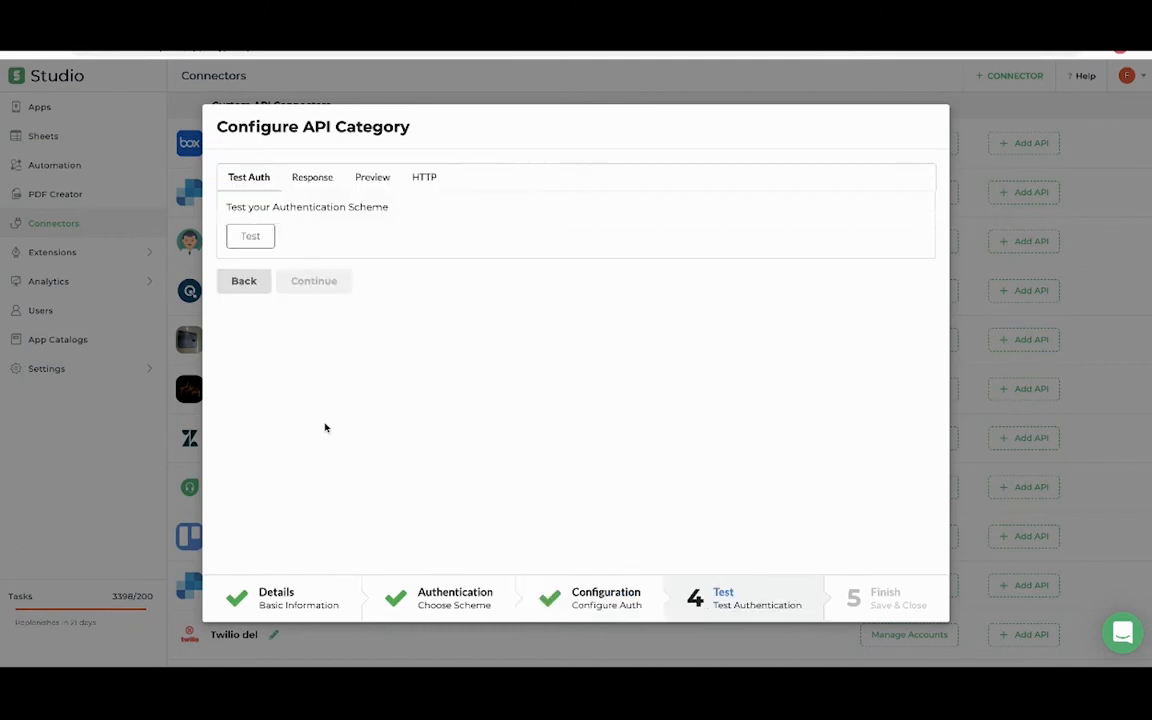
Step: View the credentials form that the authentication test asks for, and return to the authentication configuration
{"action": "left_click", "coordinate": [252, 236]}
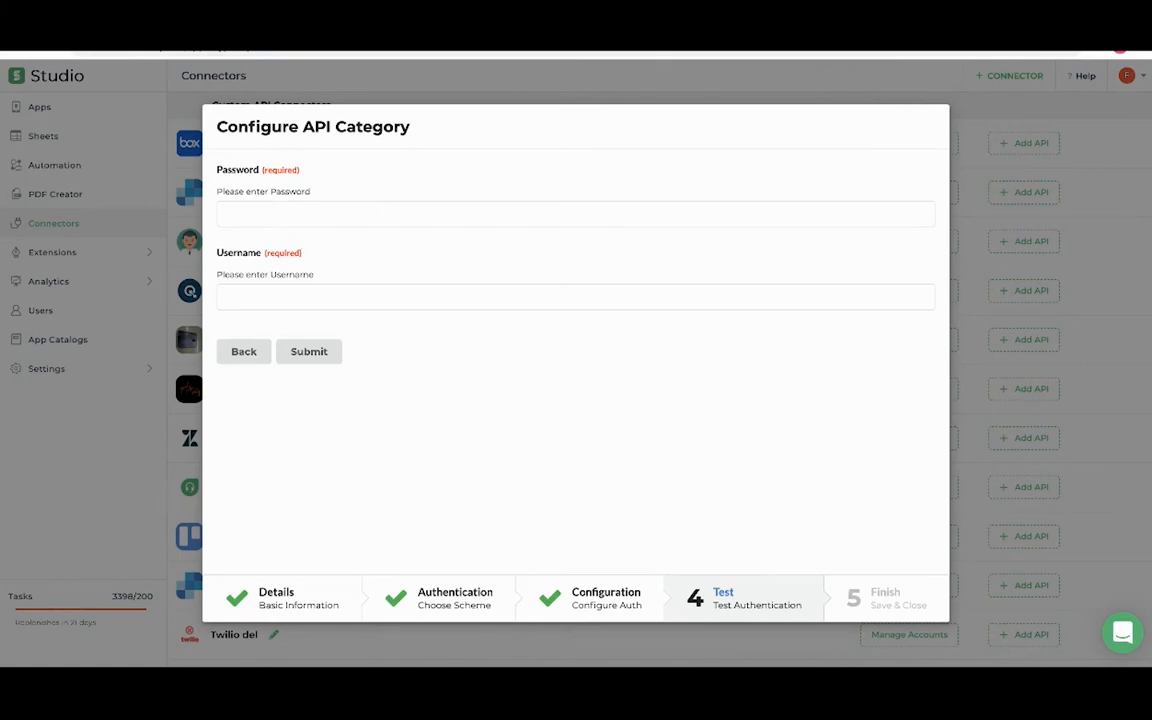
{"action": "left_click", "coordinate": [244, 351]}
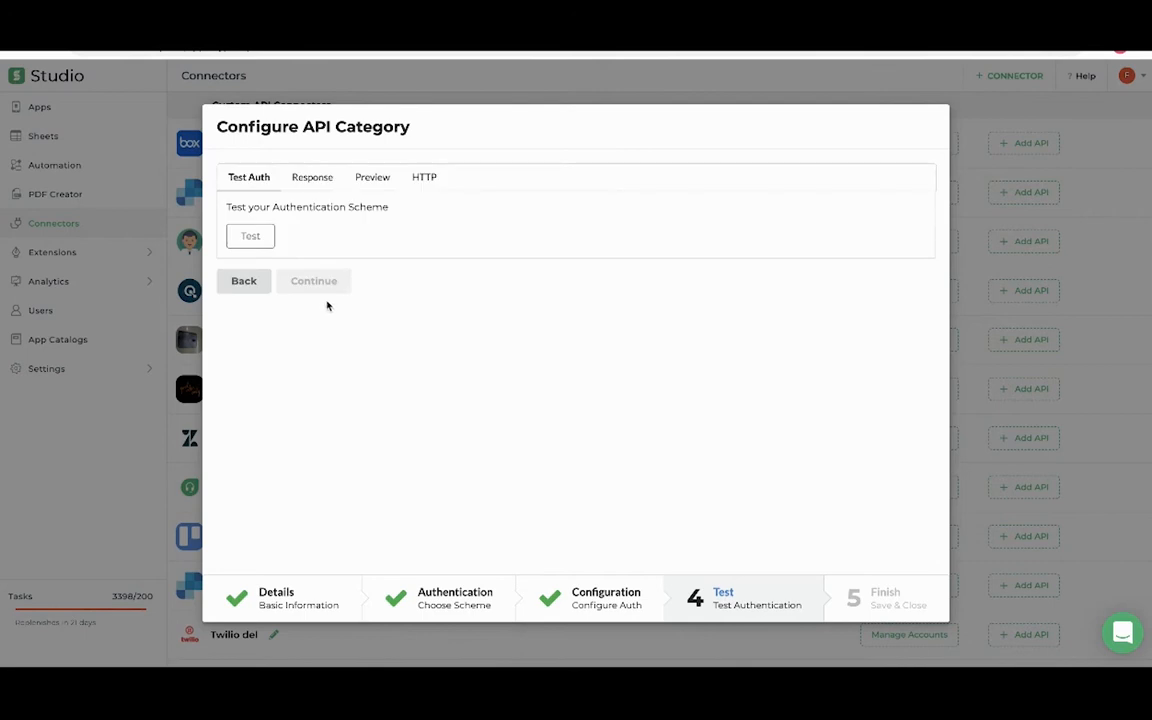
{"action": "left_click", "coordinate": [253, 282]}
Step: Start a new authentication field labelled Api Key with key api_key, marked as required, type String and target None
{"action": "left_click", "coordinate": [393, 245]}
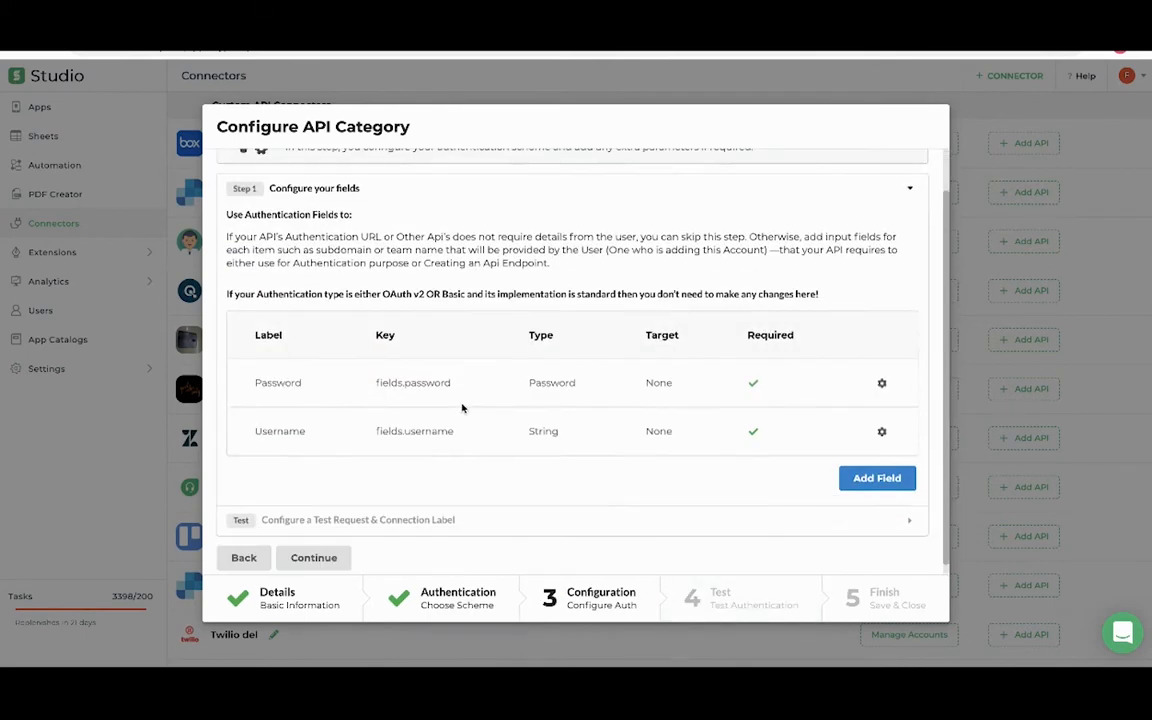
{"action": "left_click", "coordinate": [856, 481]}
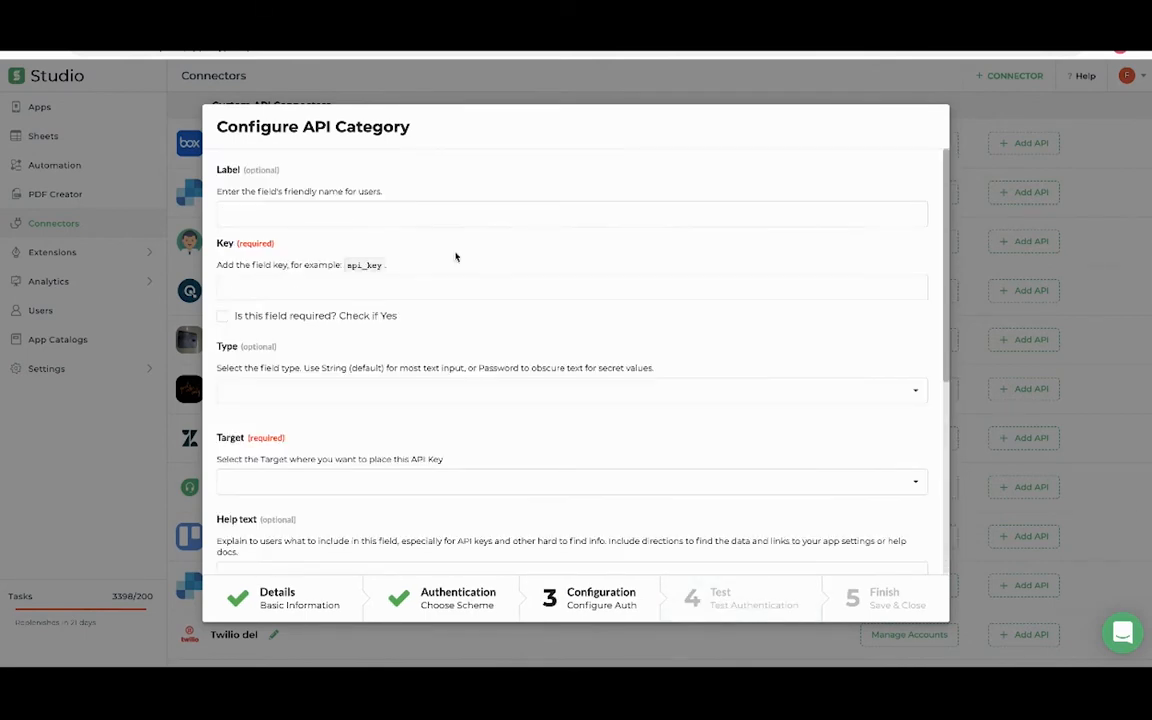
{"action": "left_click", "coordinate": [425, 216]}
{"action": "type", "text": "Api Key"}
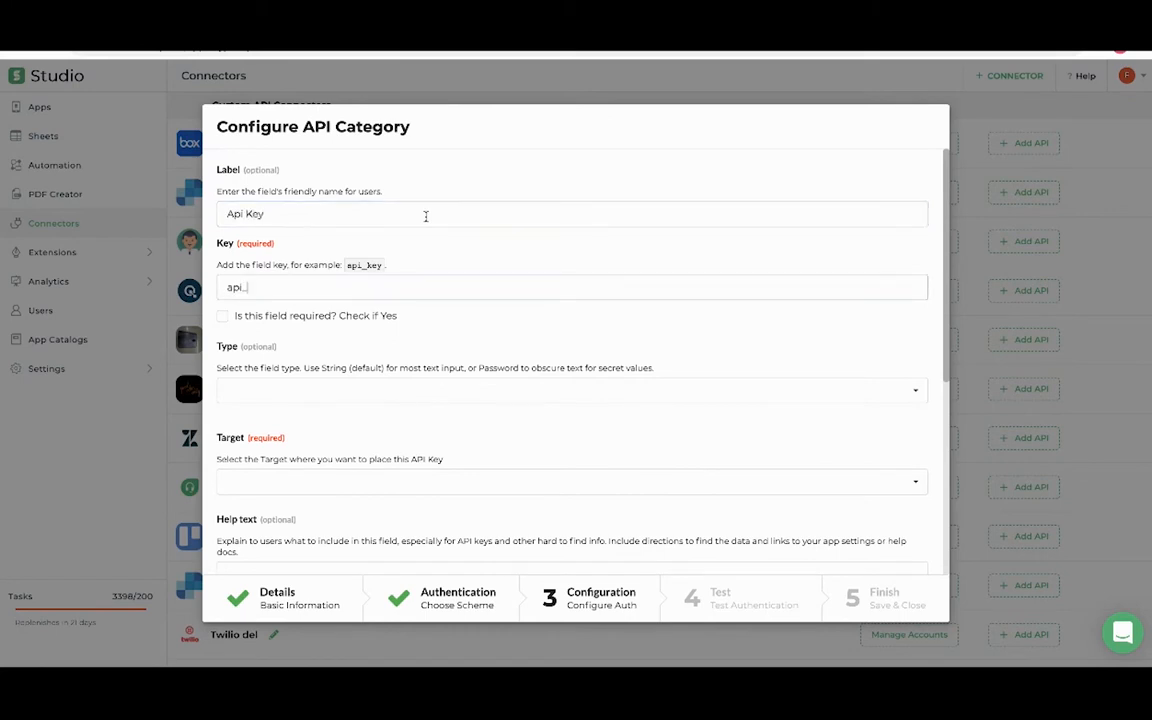
{"action": "left_click", "coordinate": [223, 317]}
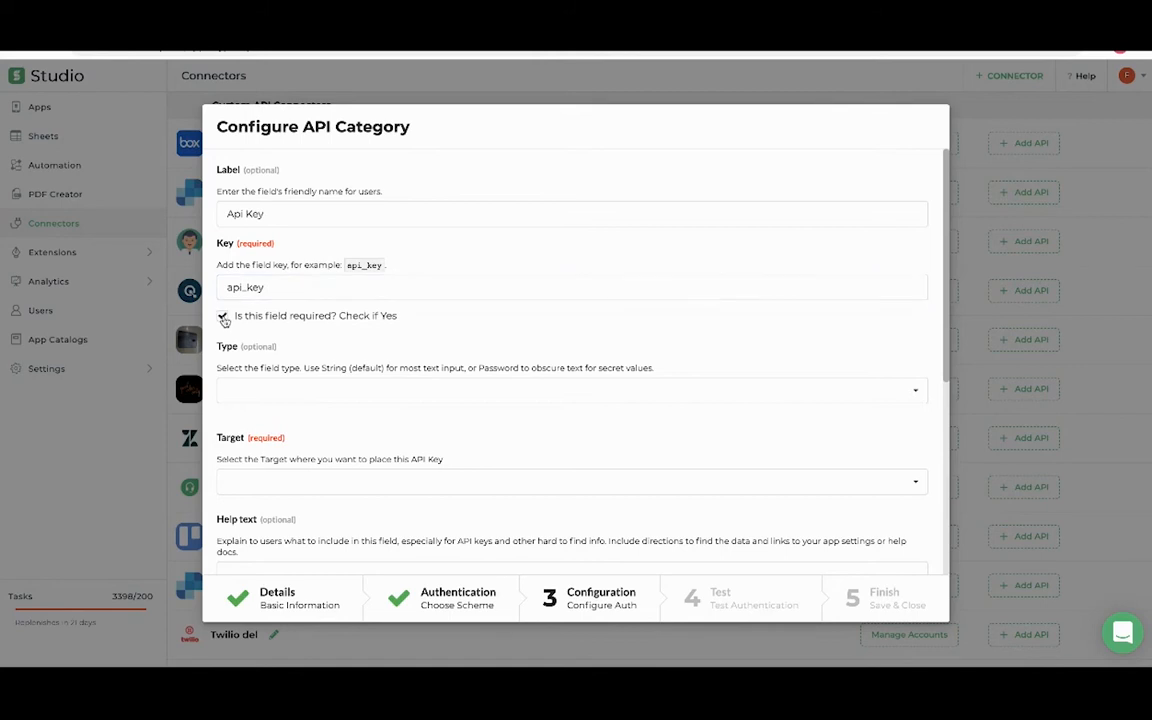
{"action": "left_click", "coordinate": [268, 393]}
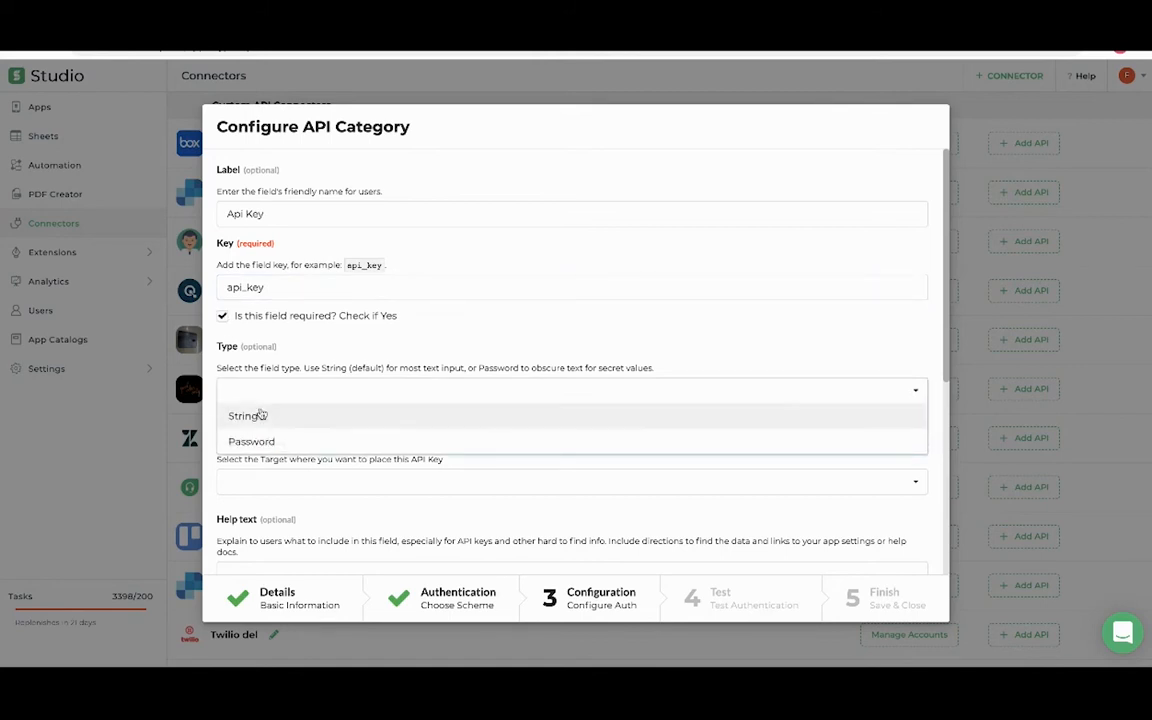
{"action": "left_click", "coordinate": [260, 414]}
{"action": "scroll", "coordinate": [261, 413], "scroll_direction": "down", "scroll_amount": 2}
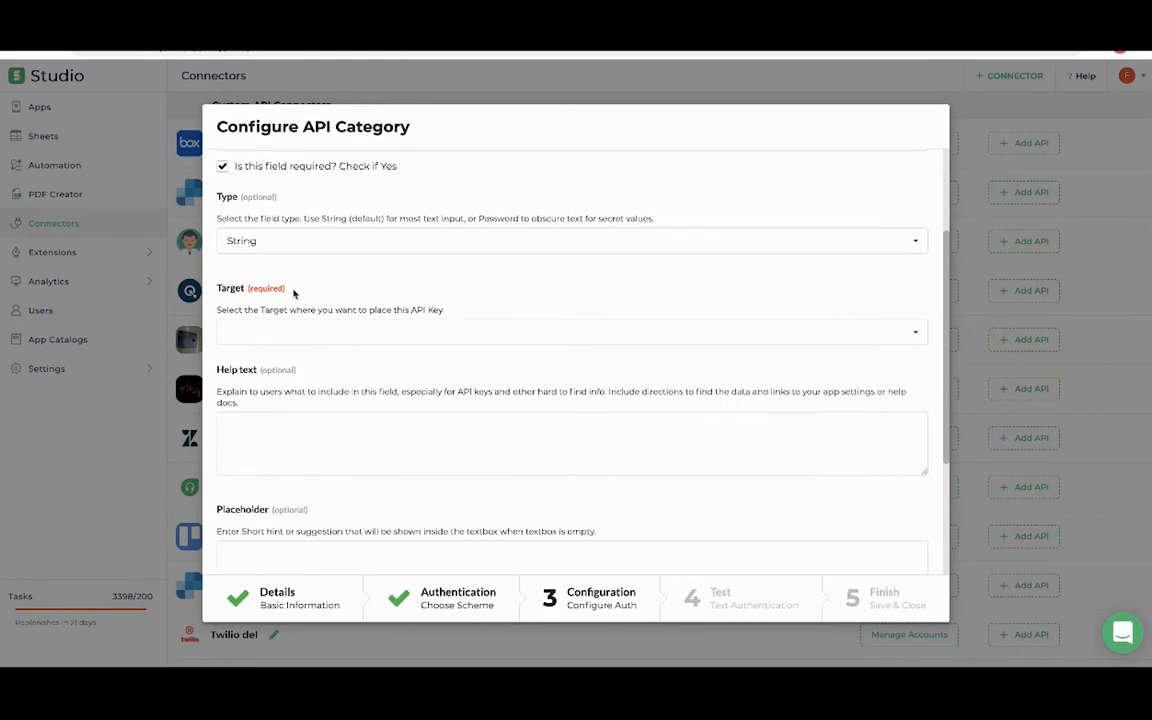
{"action": "left_click", "coordinate": [295, 341]}
{"action": "left_click", "coordinate": [283, 358]}
{"action": "scroll", "coordinate": [281, 359], "scroll_direction": "down", "scroll_amount": 1}
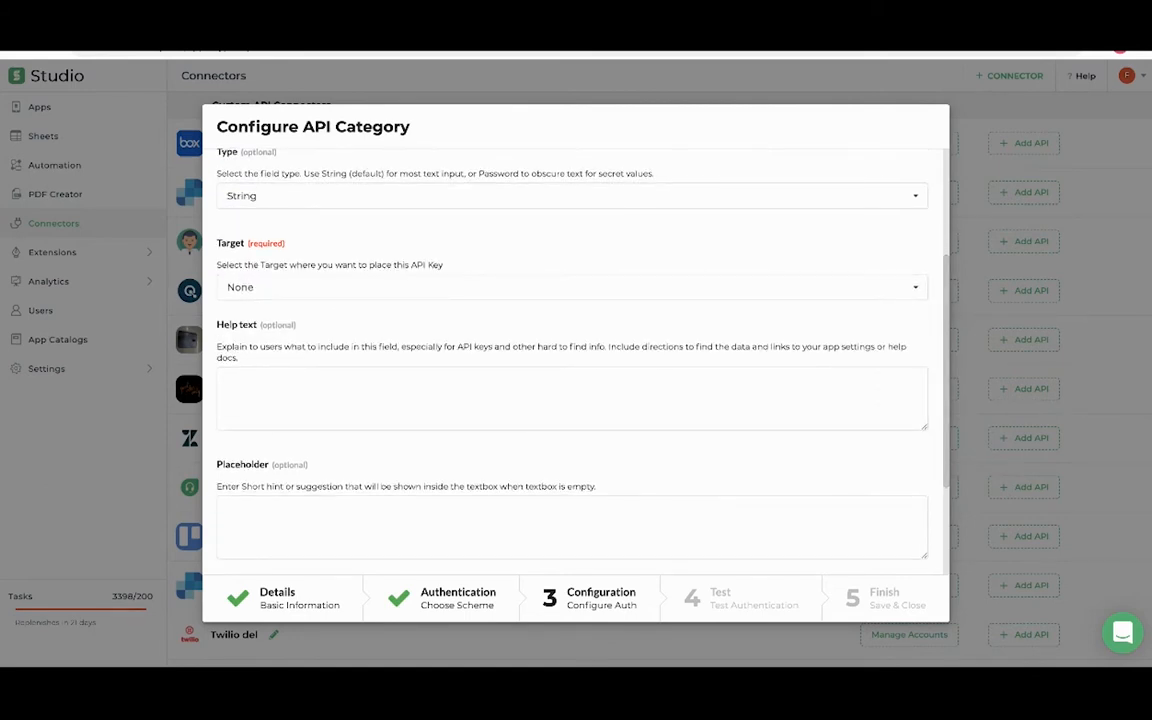
Step: Give the Api Key field the help text "Enter your Accounts Api Key" and placeholder "Api Key", and add the field
{"action": "left_click", "coordinate": [287, 389]}
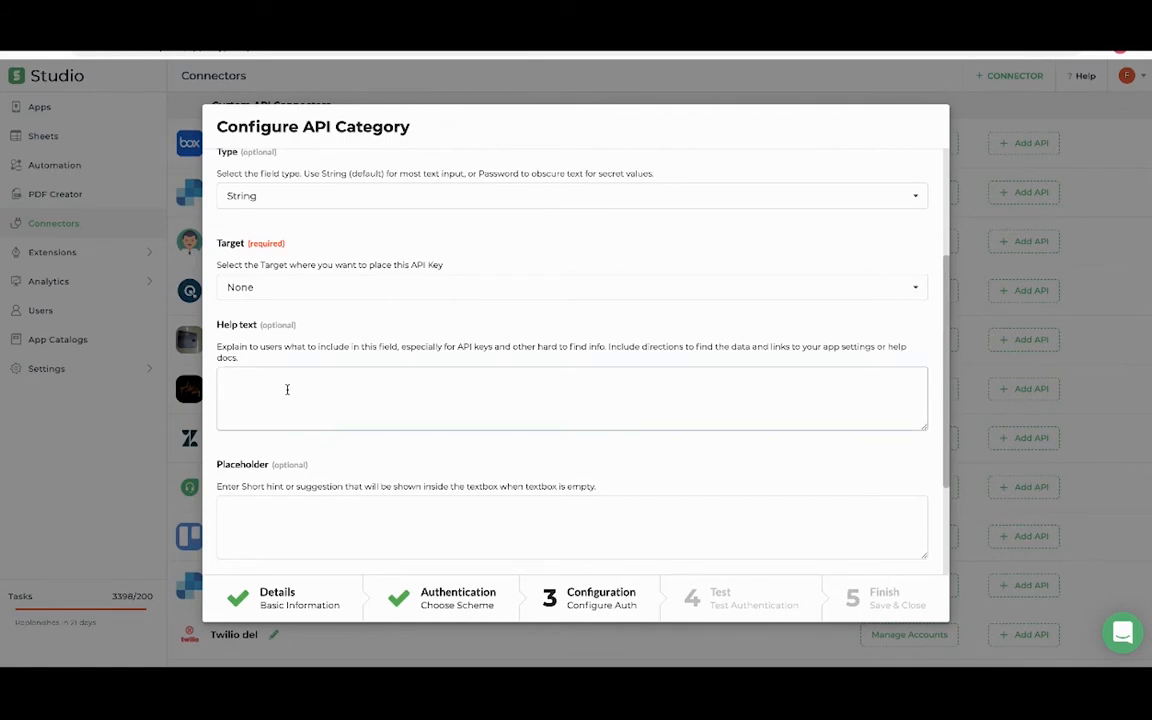
{"action": "type", "text": "Enter your Accounts Api Key"}
{"action": "left_click", "coordinate": [268, 502]}
{"action": "type", "text": "Api Key"}
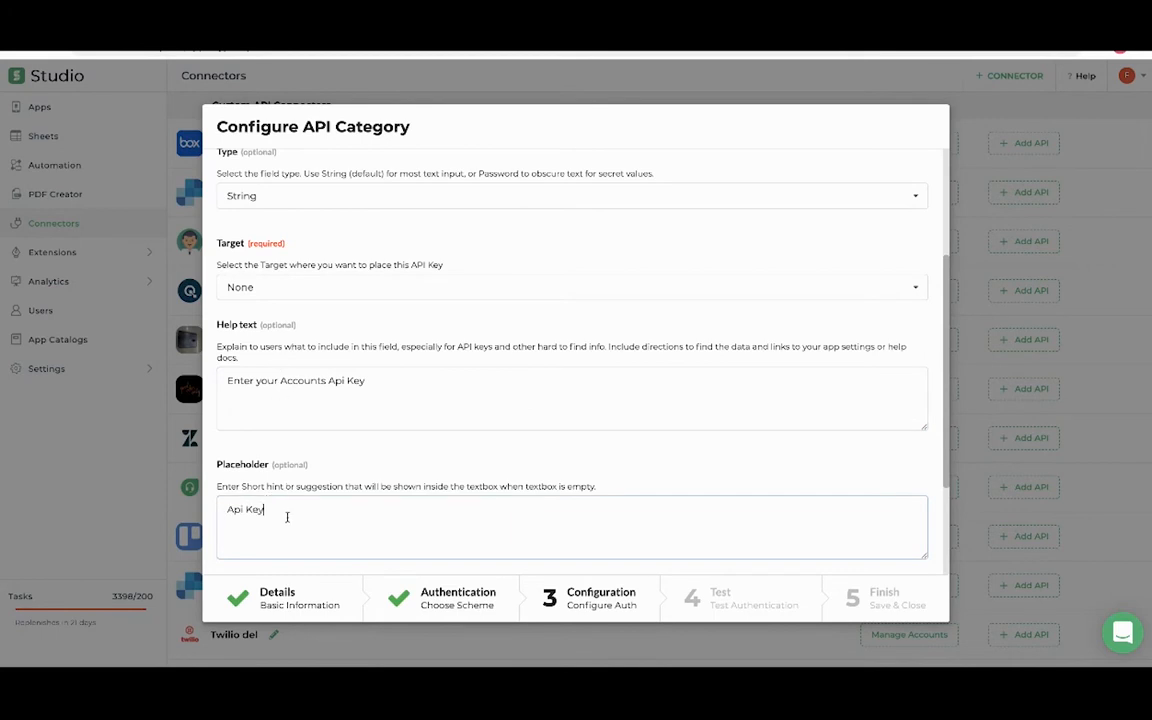
{"action": "scroll", "coordinate": [287, 517], "scroll_direction": "down", "scroll_amount": 3}
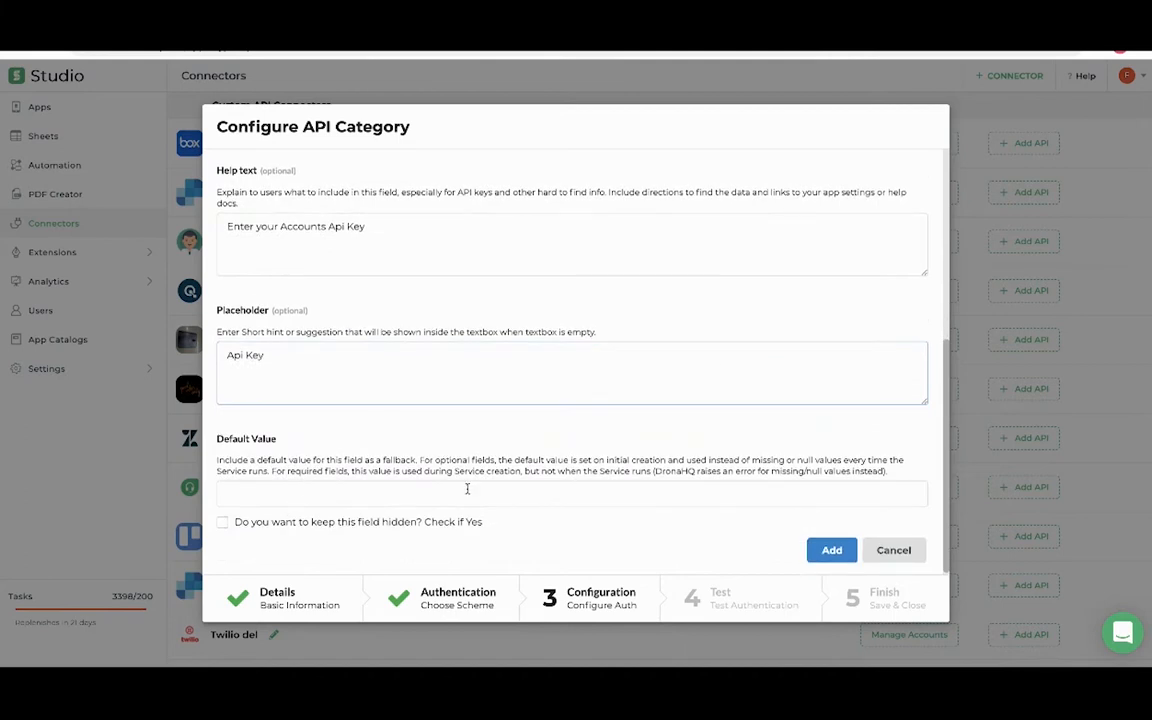
{"action": "left_click", "coordinate": [831, 550]}
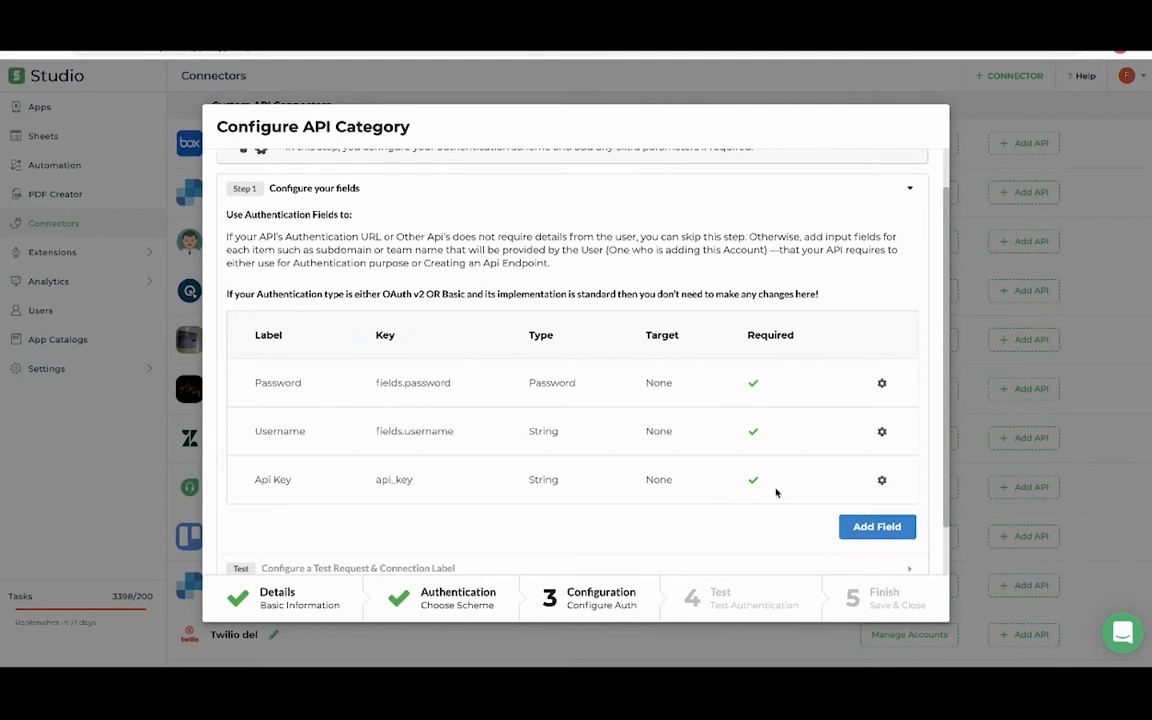
Step: Set the Username field's default value to {{api_key}}, keep the field hidden, and save it
{"action": "left_click", "coordinate": [882, 432]}
{"action": "scroll", "coordinate": [420, 313], "scroll_direction": "down", "scroll_amount": 2}
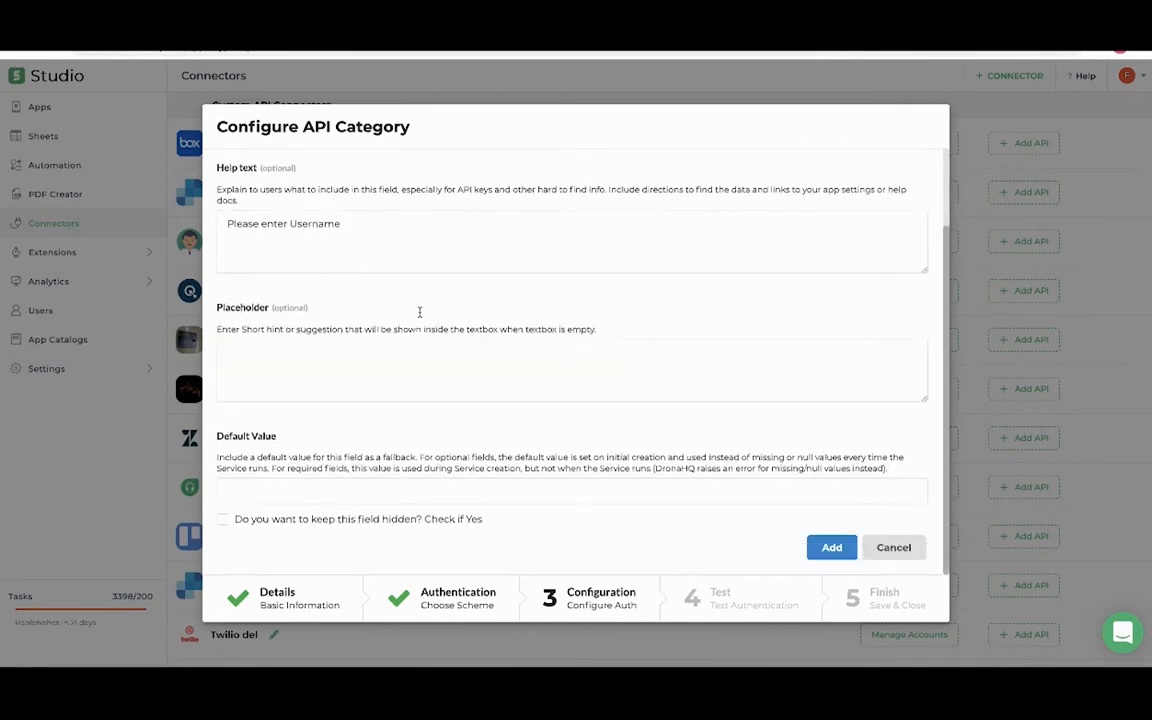
{"action": "left_click", "coordinate": [294, 487]}
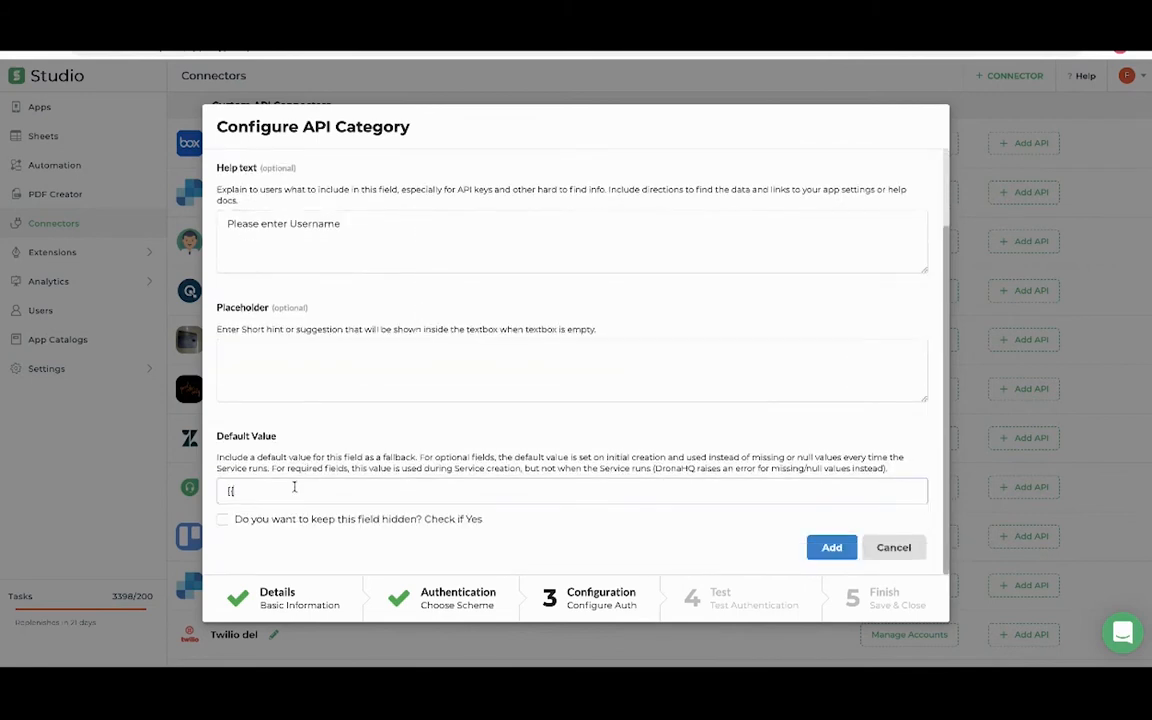
{"action": "type", "text": "{{api_key"}
{"action": "left_click", "coordinate": [222, 520]}
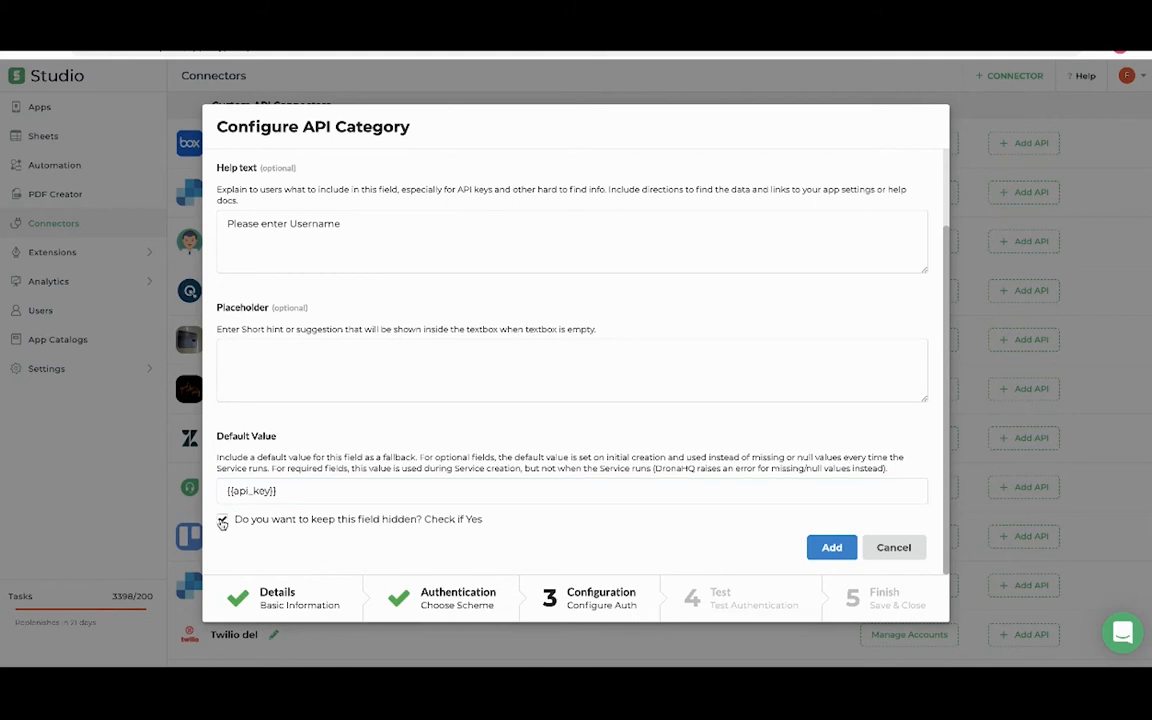
{"action": "left_click", "coordinate": [821, 547]}
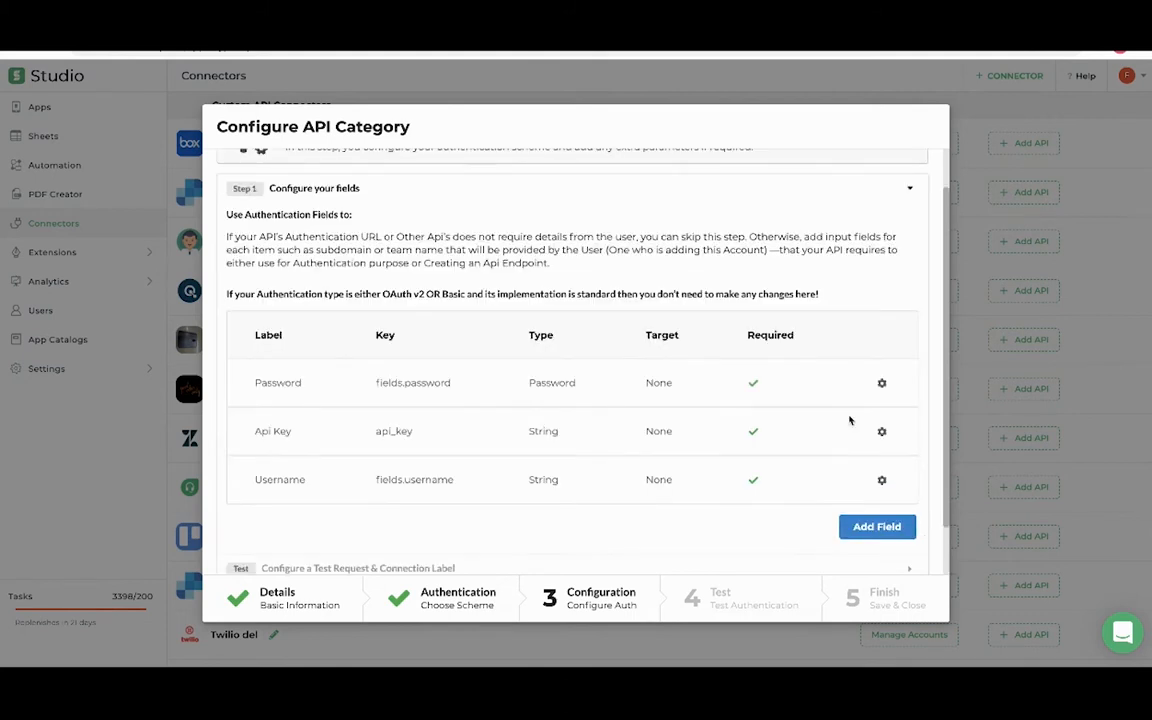
Step: Enter the dummy password as the Password field's default value, keep the field hidden, and save it
{"action": "left_click", "coordinate": [882, 385]}
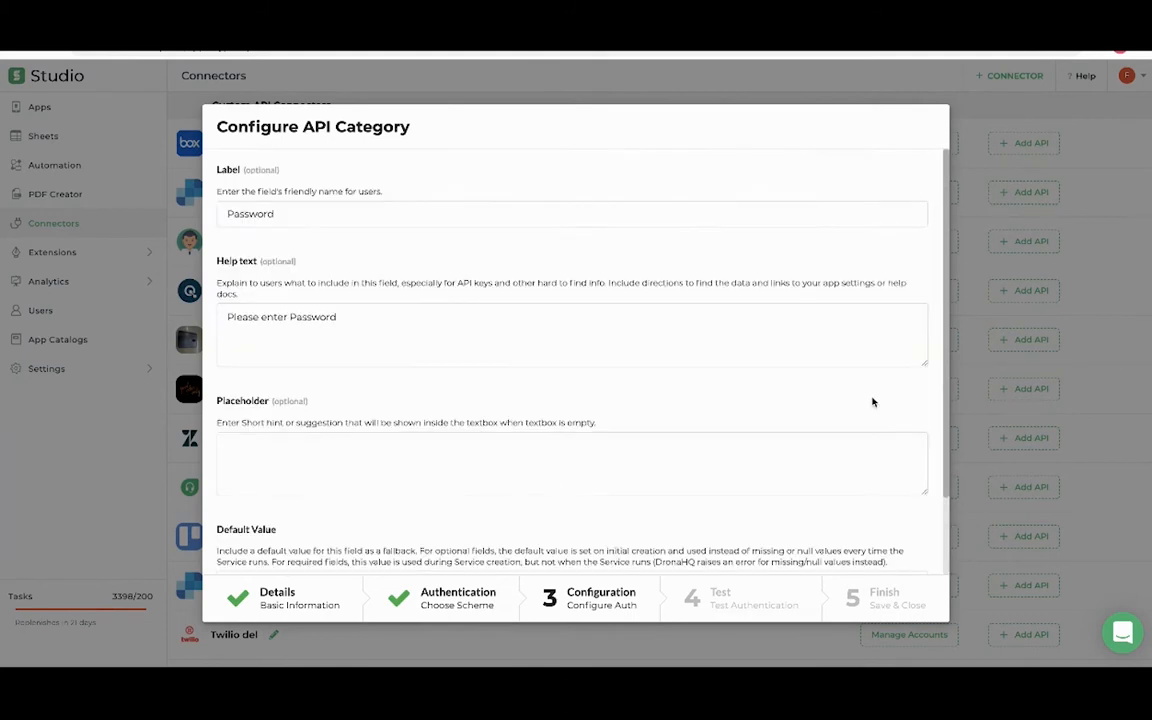
{"action": "scroll", "coordinate": [427, 339], "scroll_direction": "down", "scroll_amount": 2}
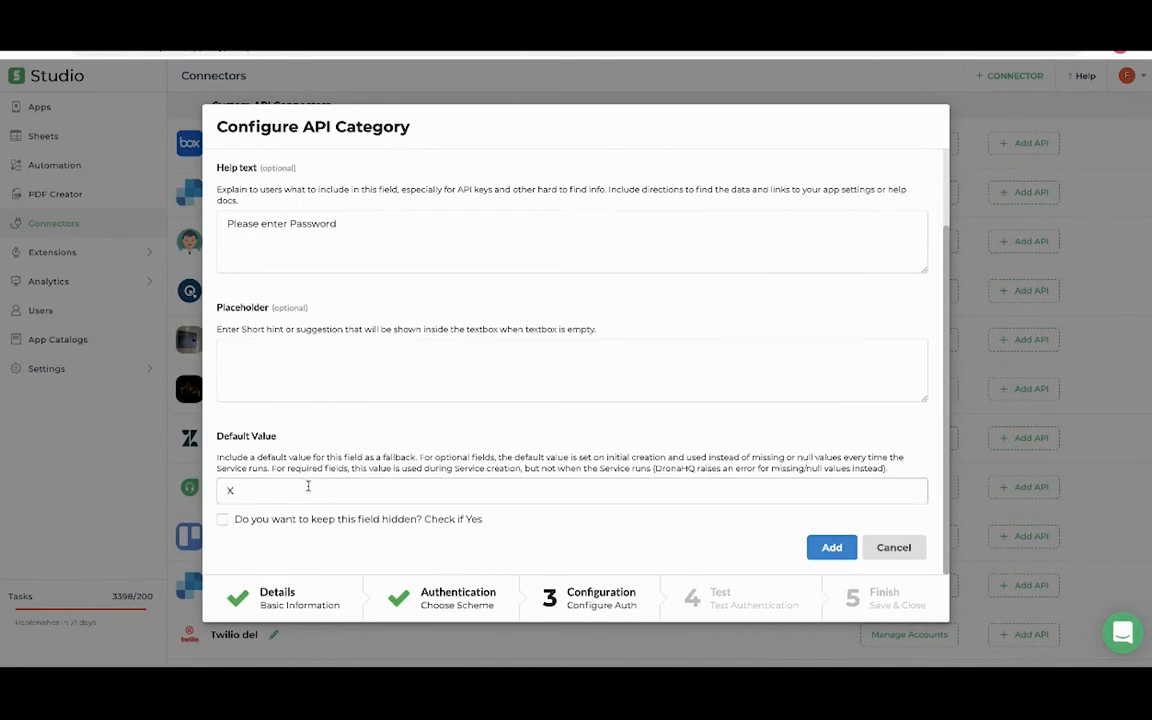
{"action": "left_click", "coordinate": [224, 520]}
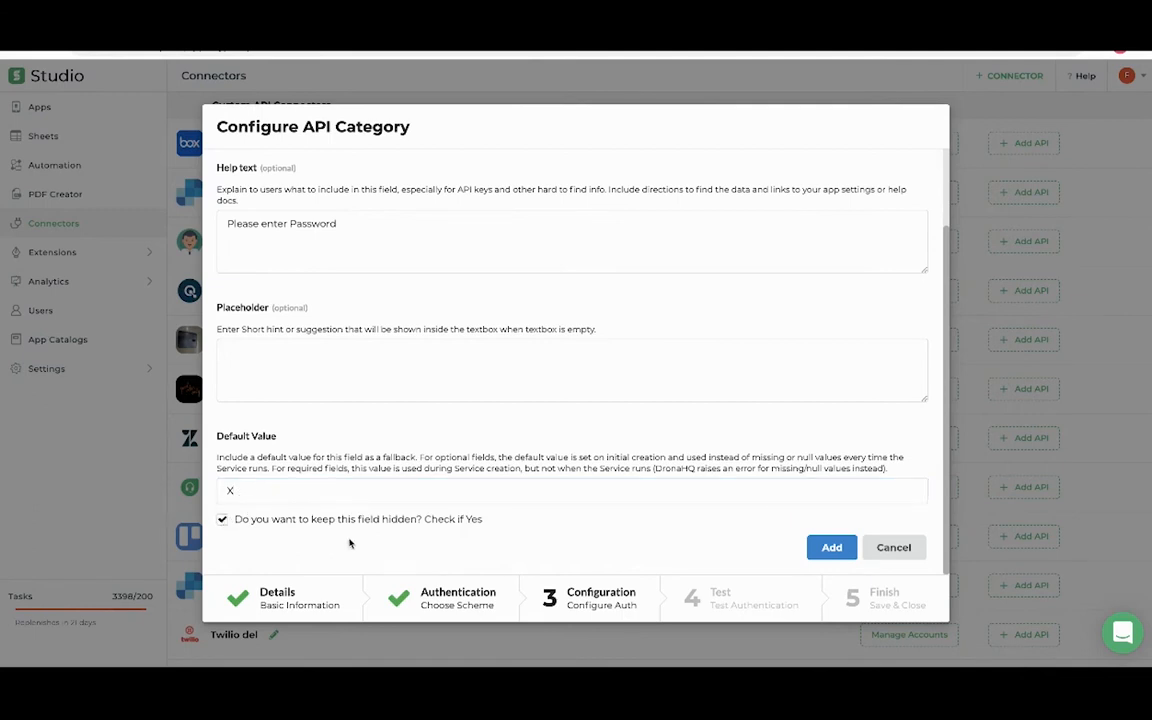
{"action": "left_click", "coordinate": [820, 546]}
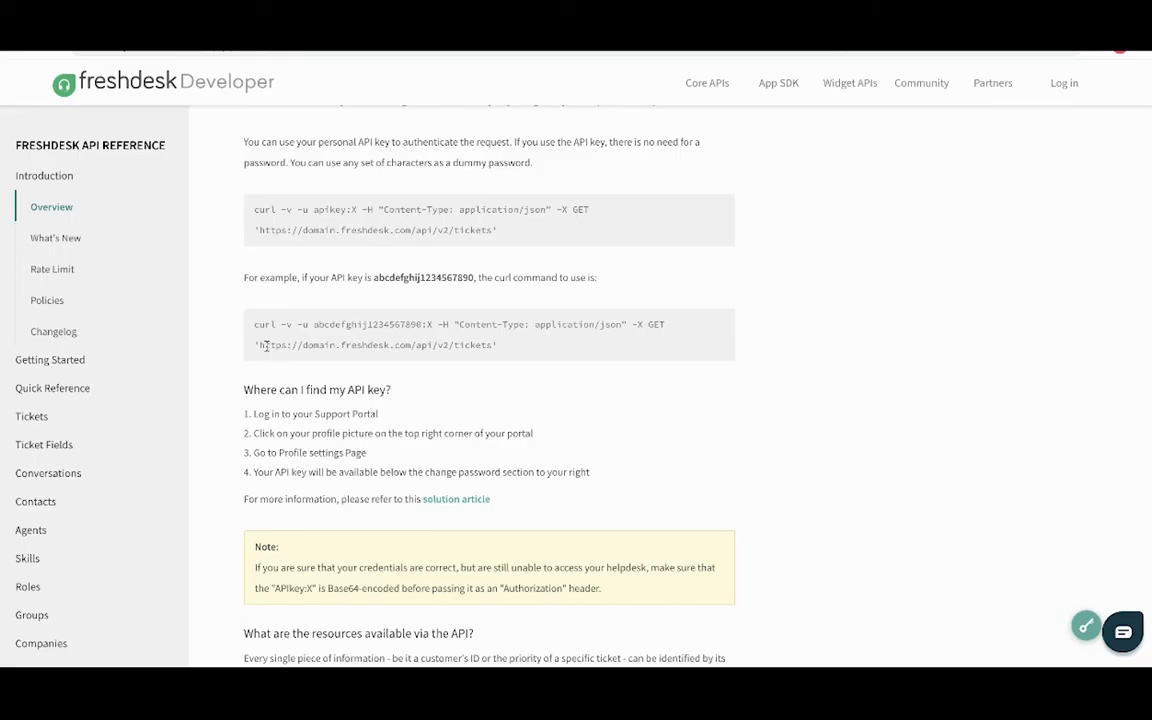
Step: Check the ticket URL in the Freshdesk API reference and start a field labelled Subdomain with key subdomain, type String and target None
{"action": "left_click_drag", "start_coordinate": [262, 345], "coordinate": [457, 342]}
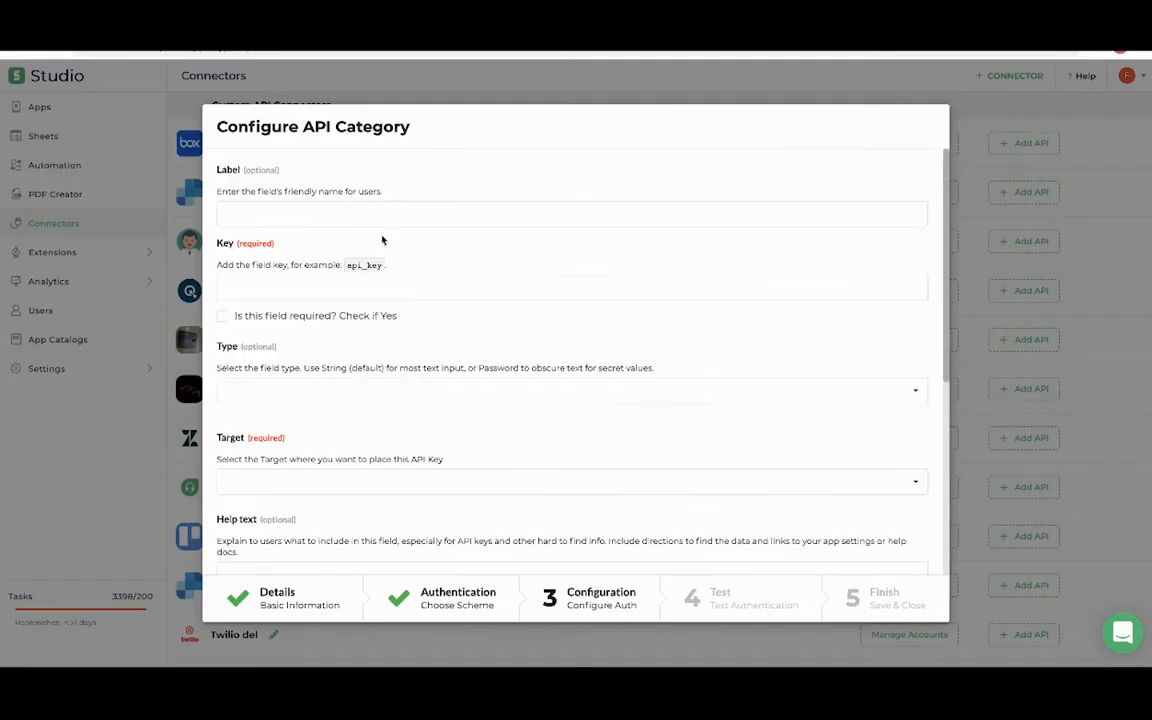
{"action": "left_click", "coordinate": [375, 214]}
{"action": "type", "text": "Subdomain"}
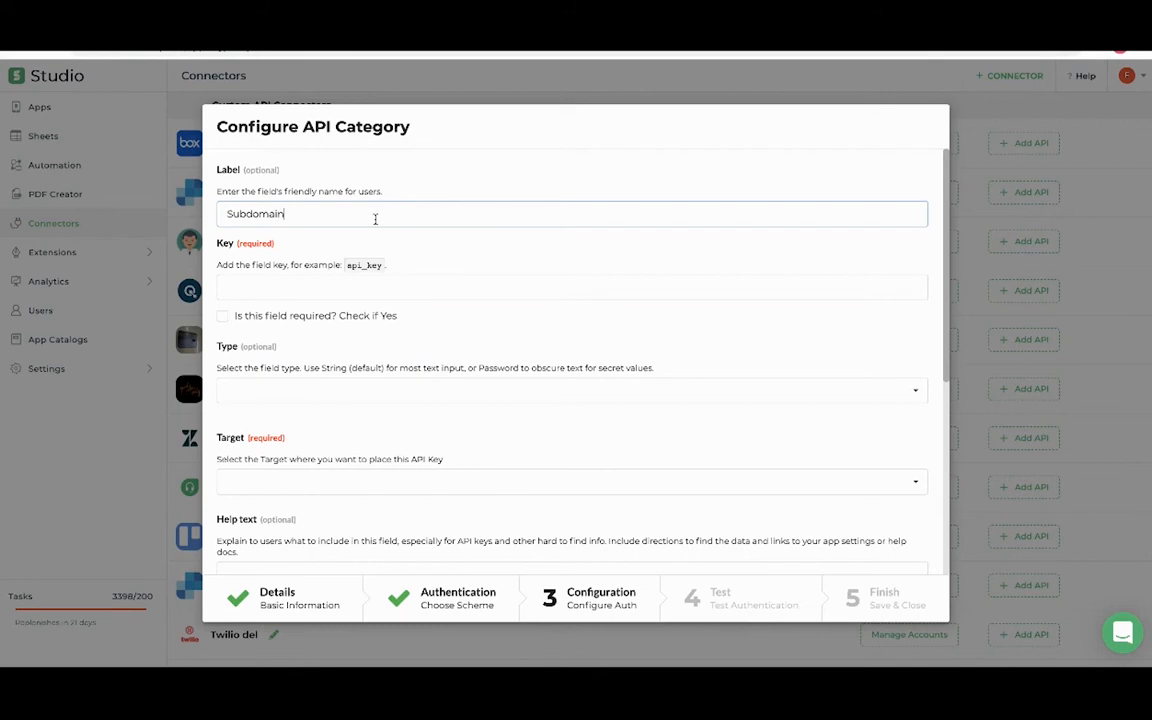
{"action": "key", "text": "Tab"}
{"action": "type", "text": "subdomain"}
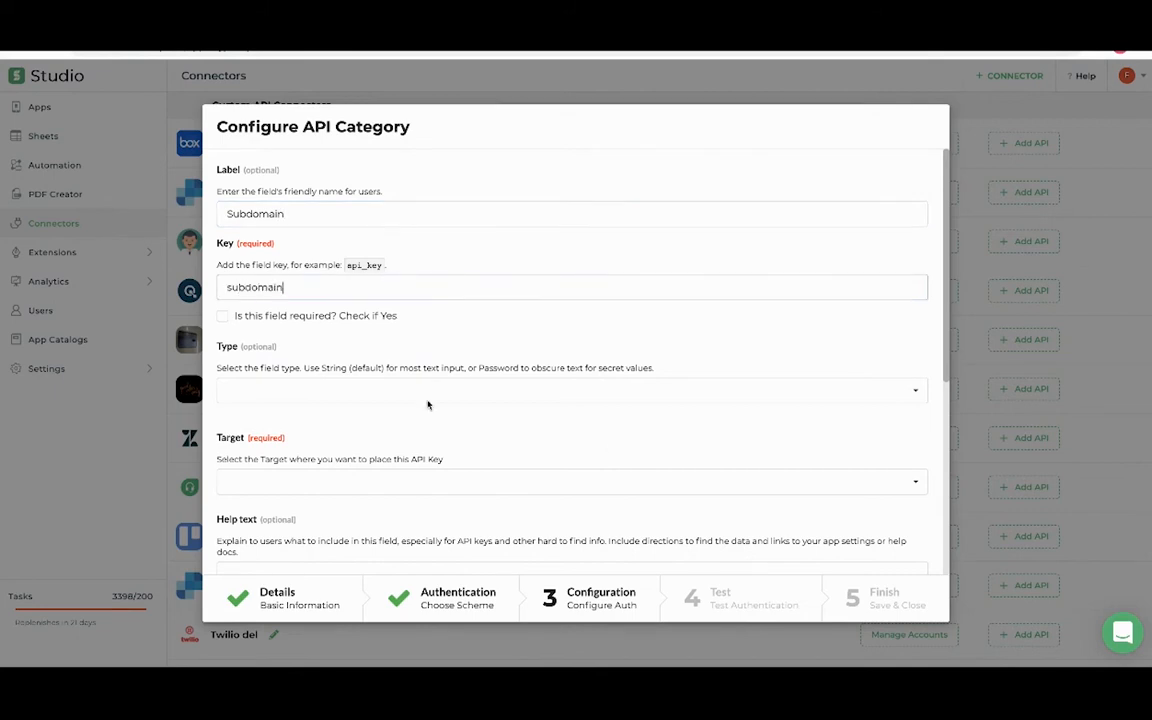
{"action": "left_click", "coordinate": [330, 392]}
{"action": "left_click", "coordinate": [301, 410]}
{"action": "scroll", "coordinate": [305, 400], "scroll_direction": "down", "scroll_amount": 1}
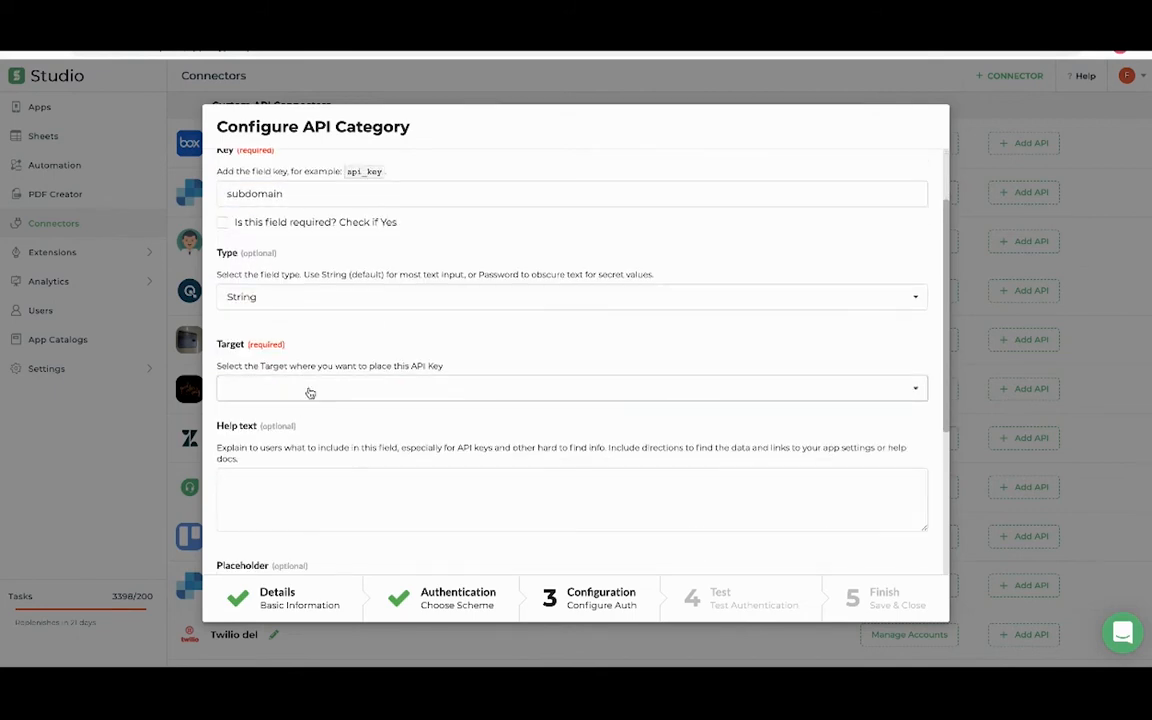
{"action": "left_click", "coordinate": [310, 393]}
{"action": "left_click", "coordinate": [296, 411]}
{"action": "scroll", "coordinate": [296, 411], "scroll_direction": "down", "scroll_amount": 1}
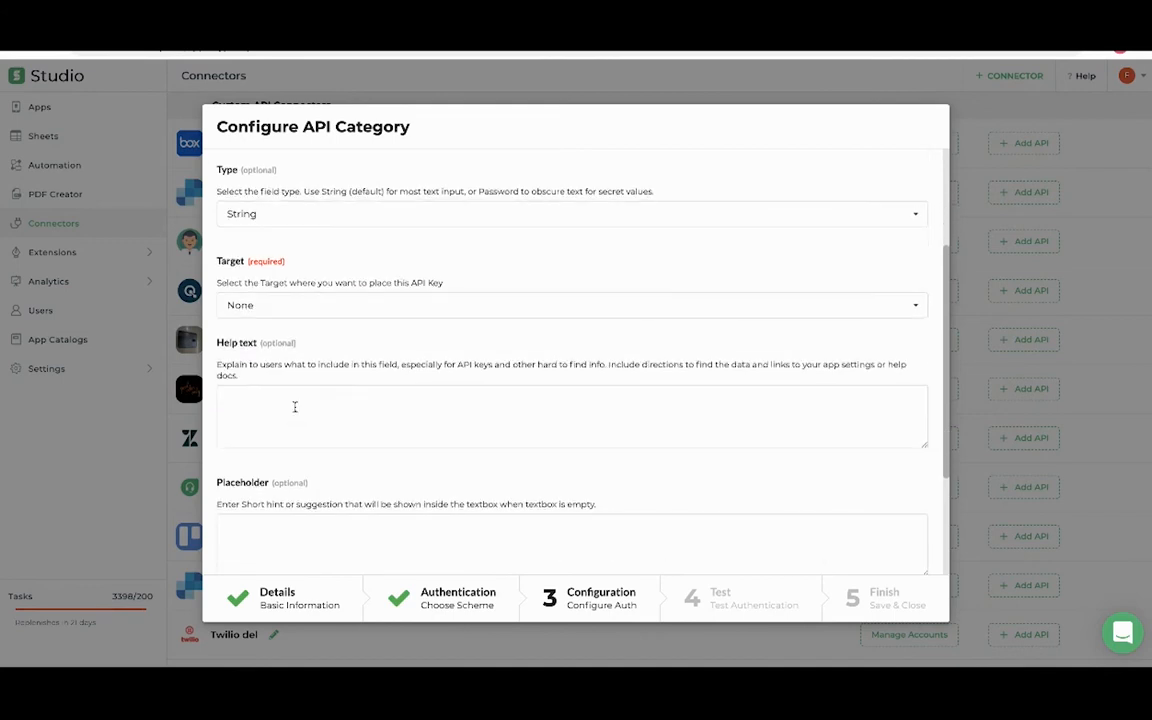
{"action": "left_click", "coordinate": [397, 397]}
{"action": "type", "text": "Enter your Freshdesk subdomain. Eg- Enter 'deltecs' if your Freshdesk Dashboard is accessible at https://deltecs.freshdesk.com"}
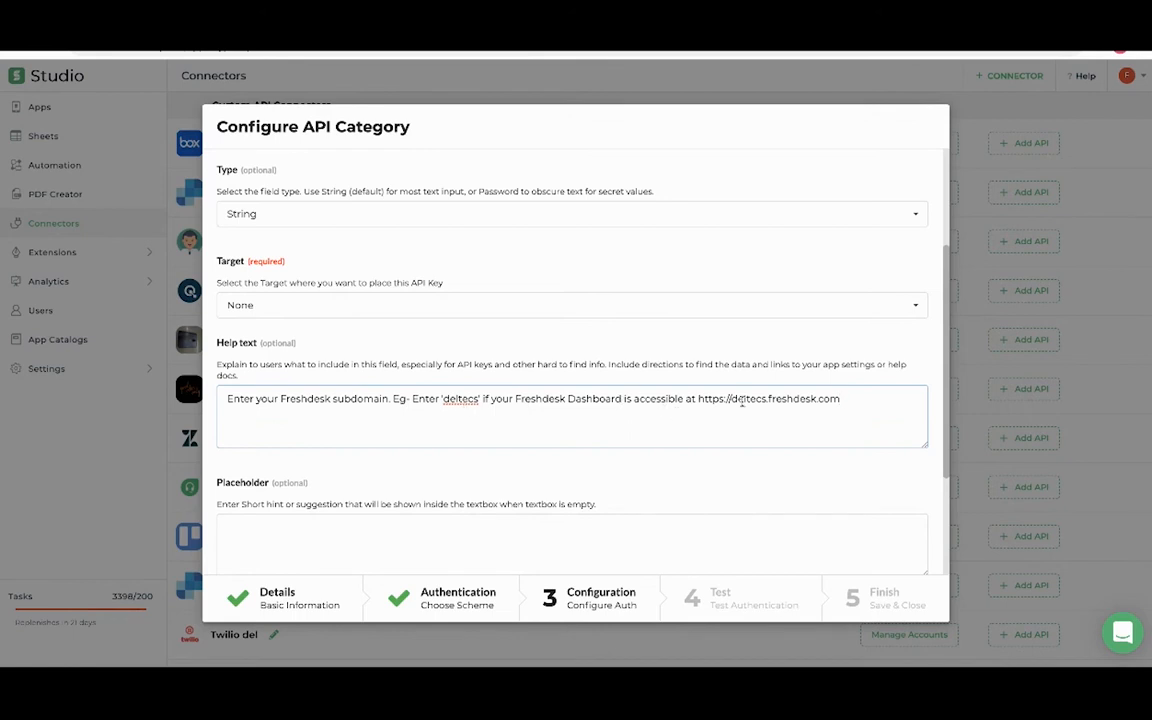
Step: Set the Subdomain field's placeholder to "Your Subdomain" and save the field
{"action": "scroll", "coordinate": [468, 404], "scroll_direction": "down", "scroll_amount": 1}
{"action": "left_click", "coordinate": [351, 481]}
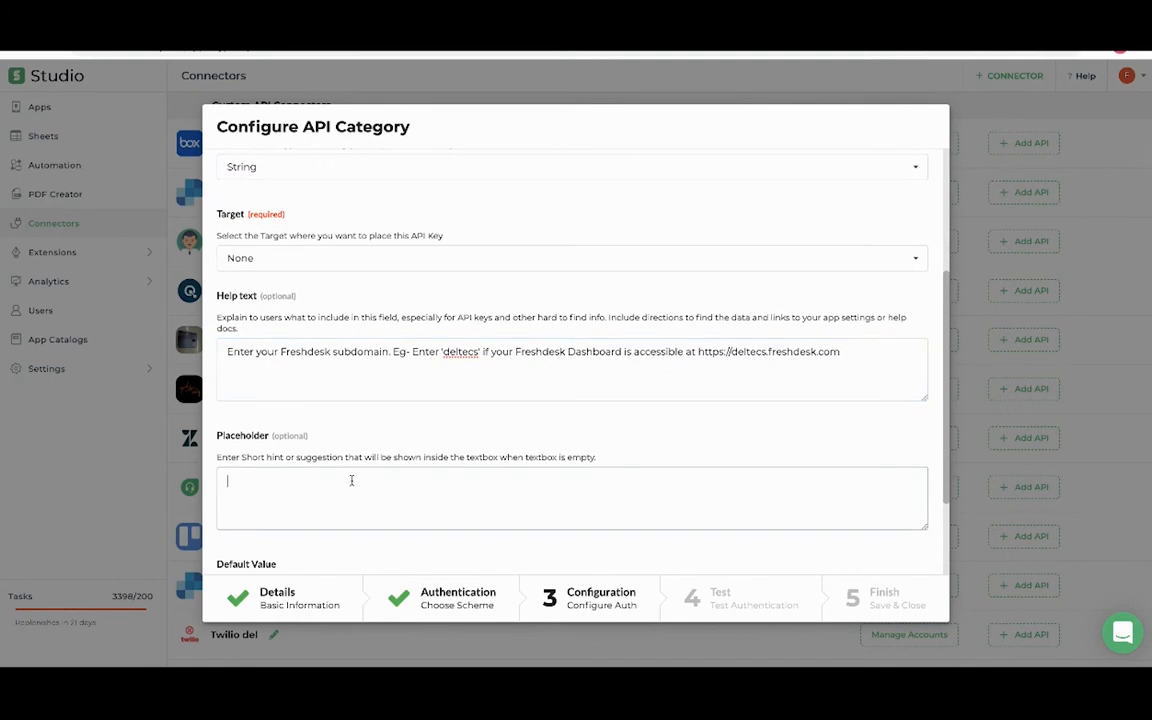
{"action": "type", "text": "Your Subdomain"}
{"action": "scroll", "coordinate": [352, 478], "scroll_direction": "down", "scroll_amount": 10}
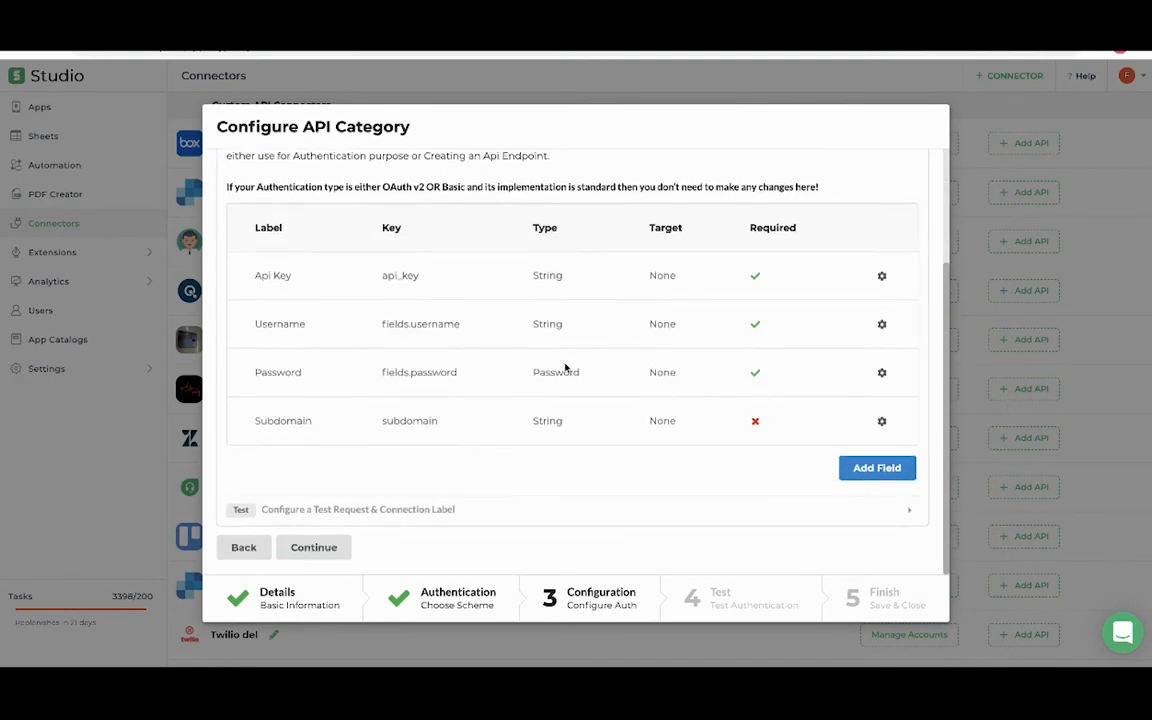
Step: Copy the ticket URL from the Freshdesk API reference and use it as the connector's GET test request URL
{"action": "left_click", "coordinate": [380, 510]}
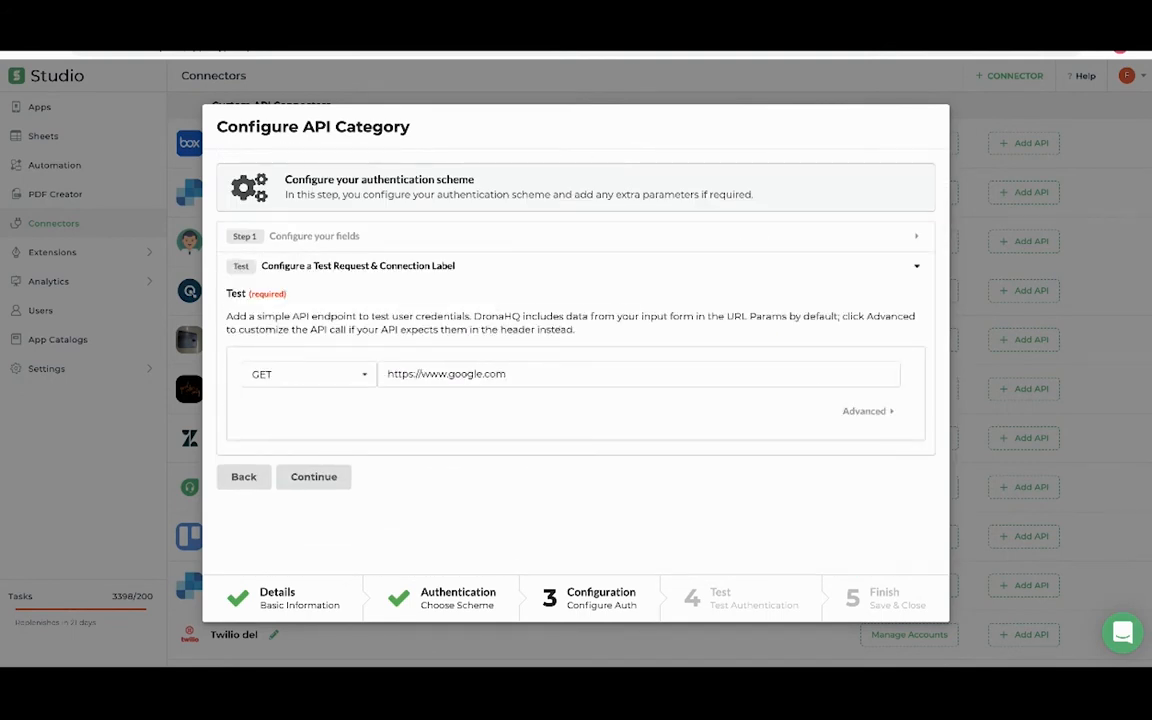
{"action": "left_click", "coordinate": [240, 30]}
{"action": "left_click_drag", "start_coordinate": [259, 229], "coordinate": [492, 229]}
{"action": "key", "text": "ctrl+c"}
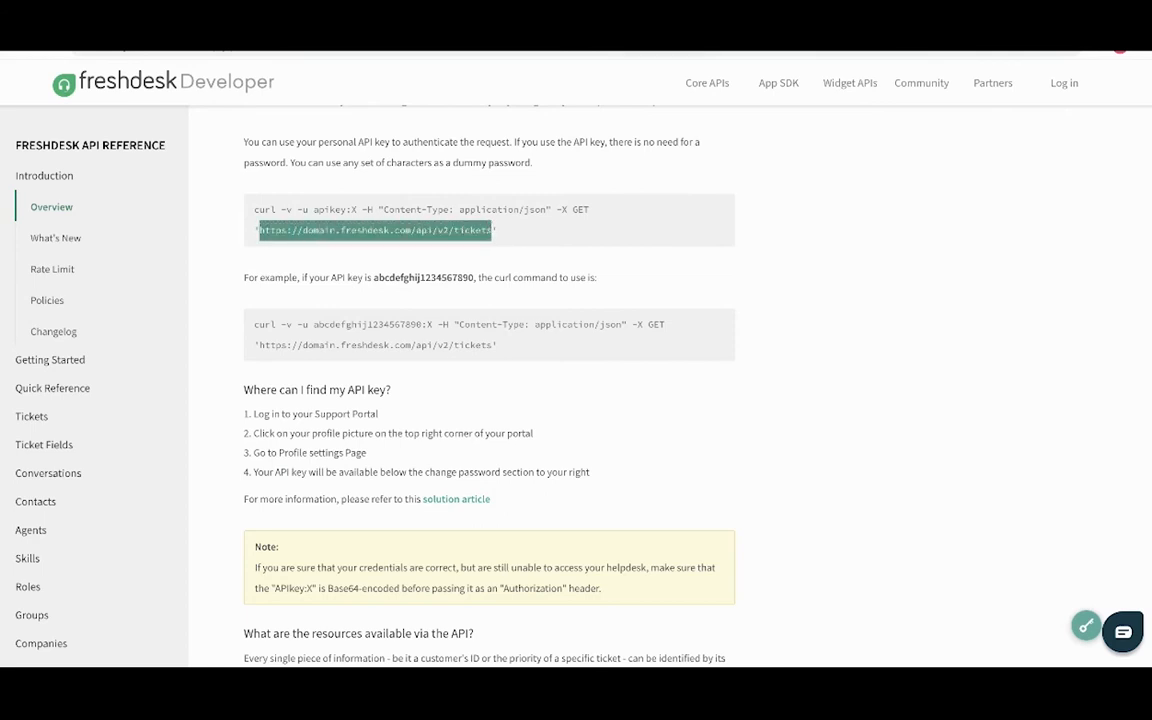
{"action": "left_click", "coordinate": [560, 32]}
{"action": "triple_click", "coordinate": [421, 374]}
{"action": "key", "text": "ctrl+v"}
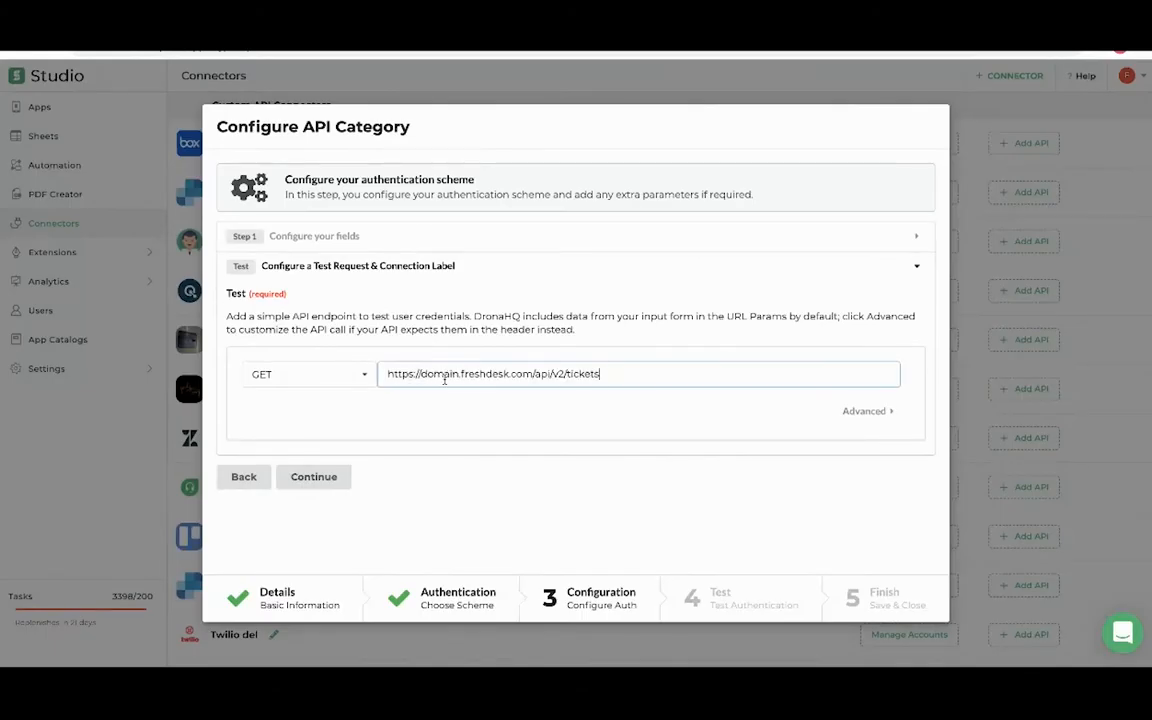
Step: Replace domain in the test request URL with the variable {subdomain}
{"action": "double_click", "coordinate": [440, 374]}
{"action": "type", "text": "{}"}
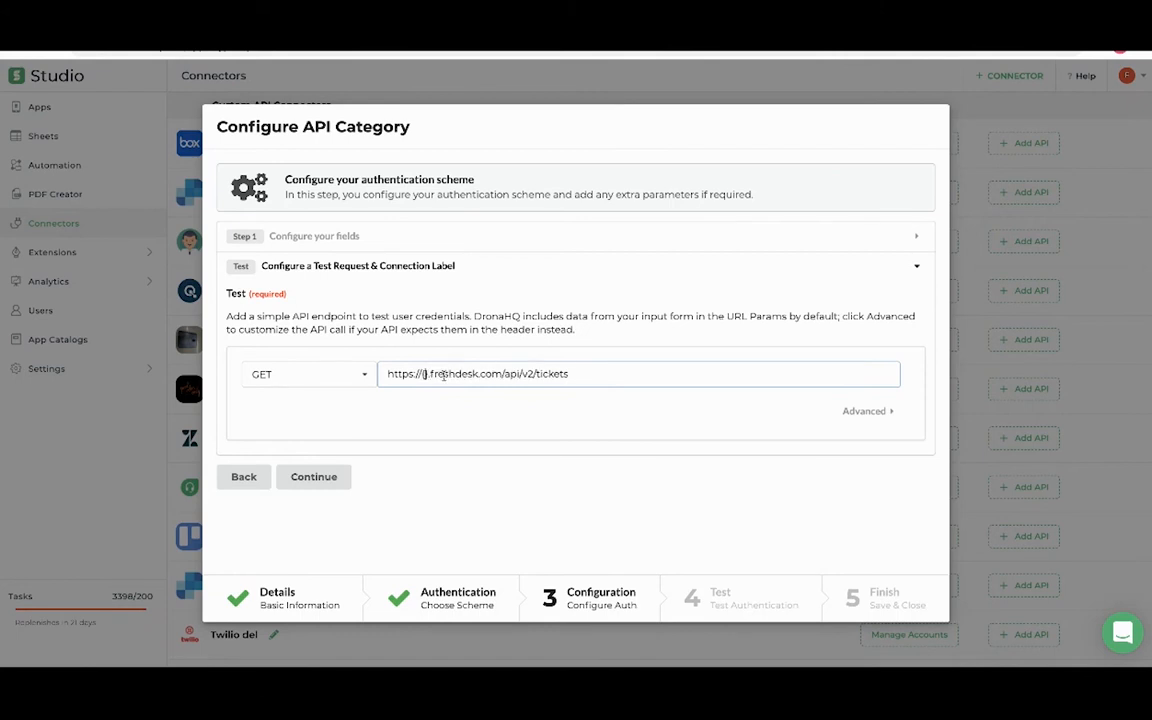
{"action": "type", "text": "subdoma"}
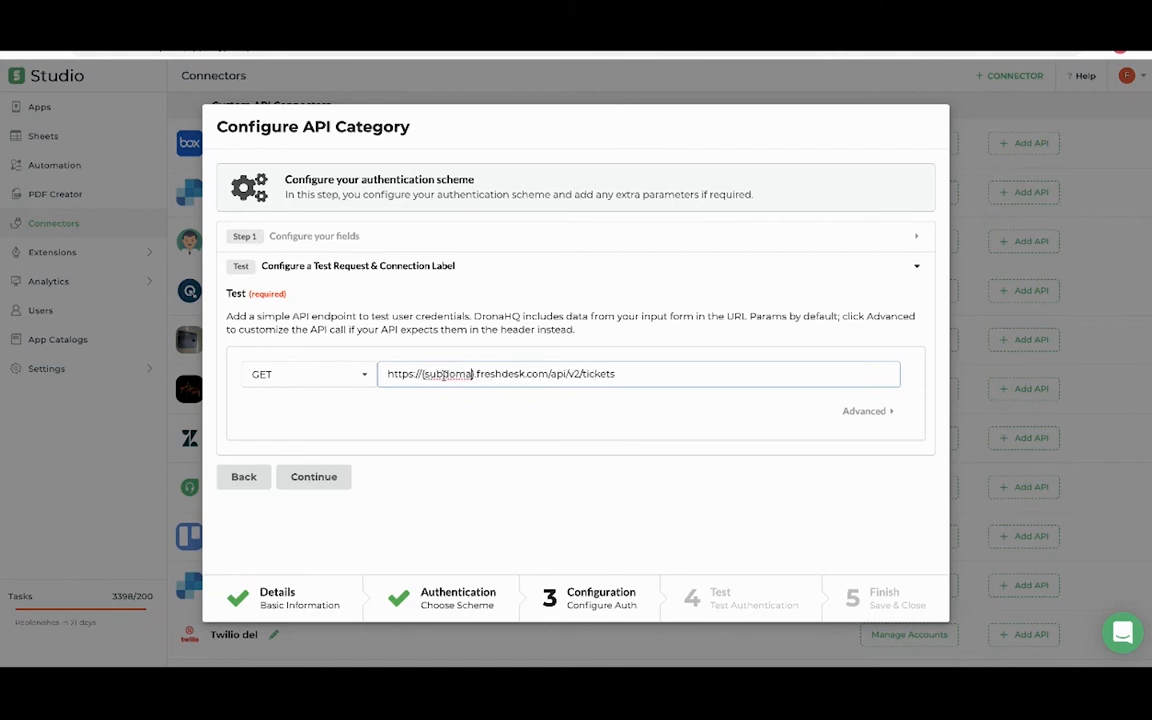
{"action": "type", "text": "in"}
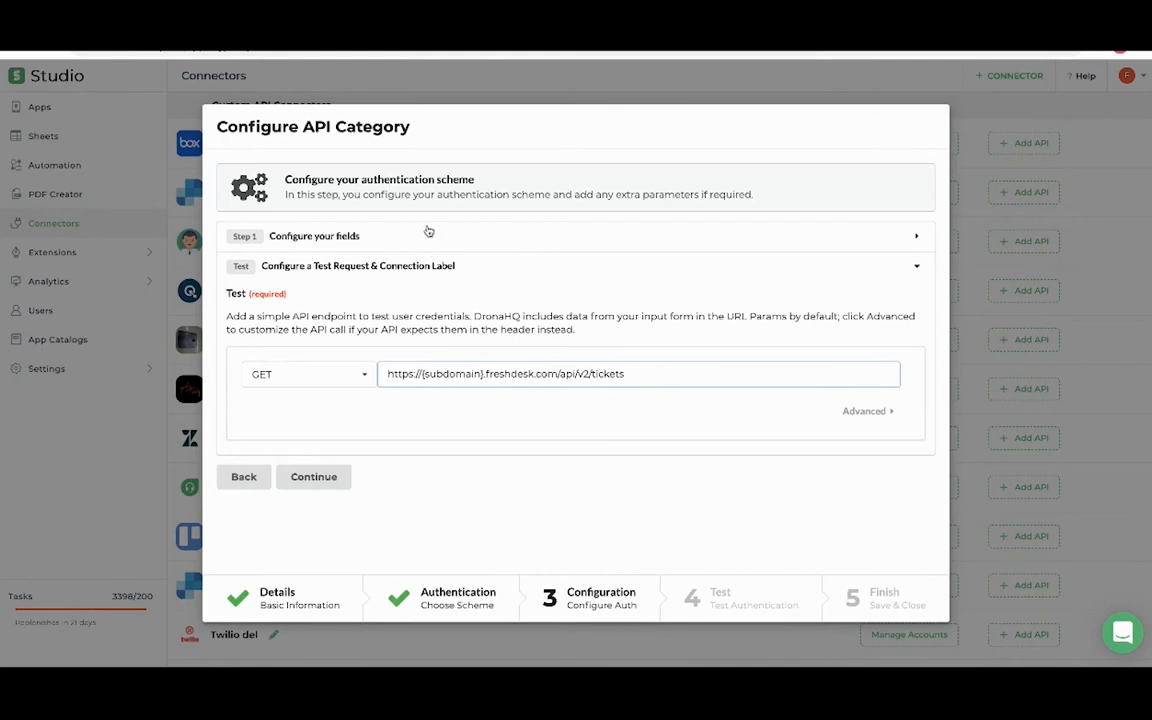
Step: Check the configured field keys and the test request's advanced options, and proceed to start the authentication test
{"action": "left_click", "coordinate": [428, 232]}
{"action": "scroll", "coordinate": [383, 435], "scroll_direction": "down", "scroll_amount": 1}
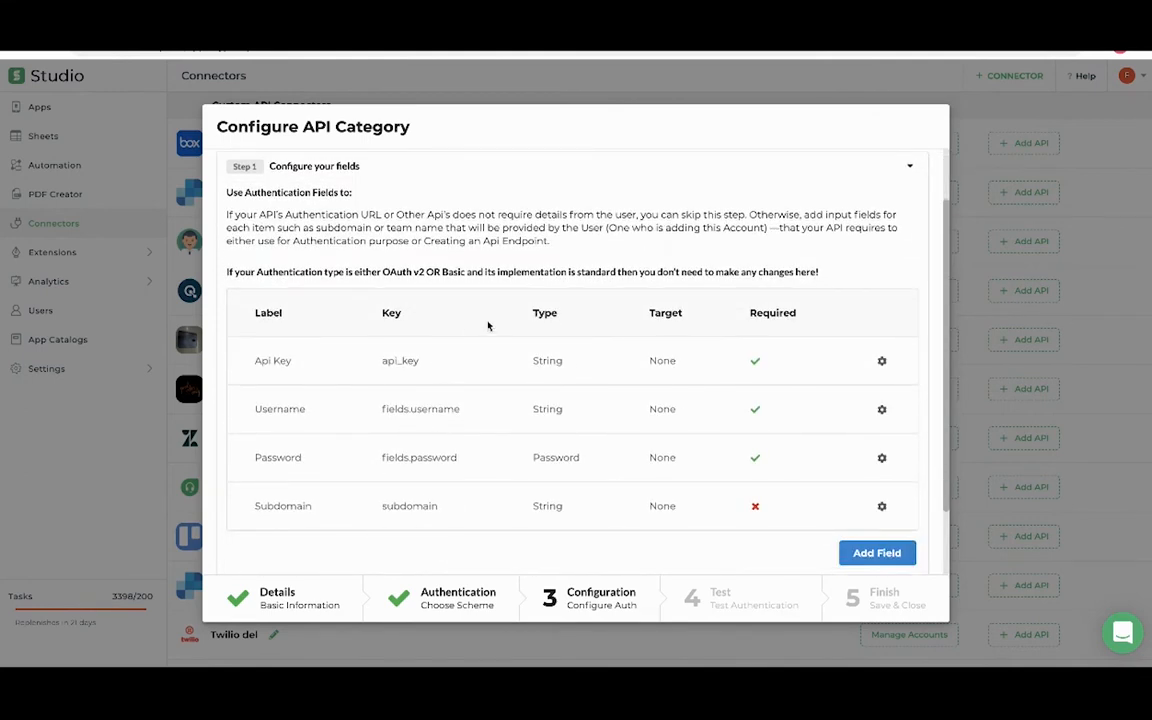
{"action": "scroll", "coordinate": [458, 365], "scroll_direction": "up", "scroll_amount": 1}
{"action": "left_click", "coordinate": [470, 239]}
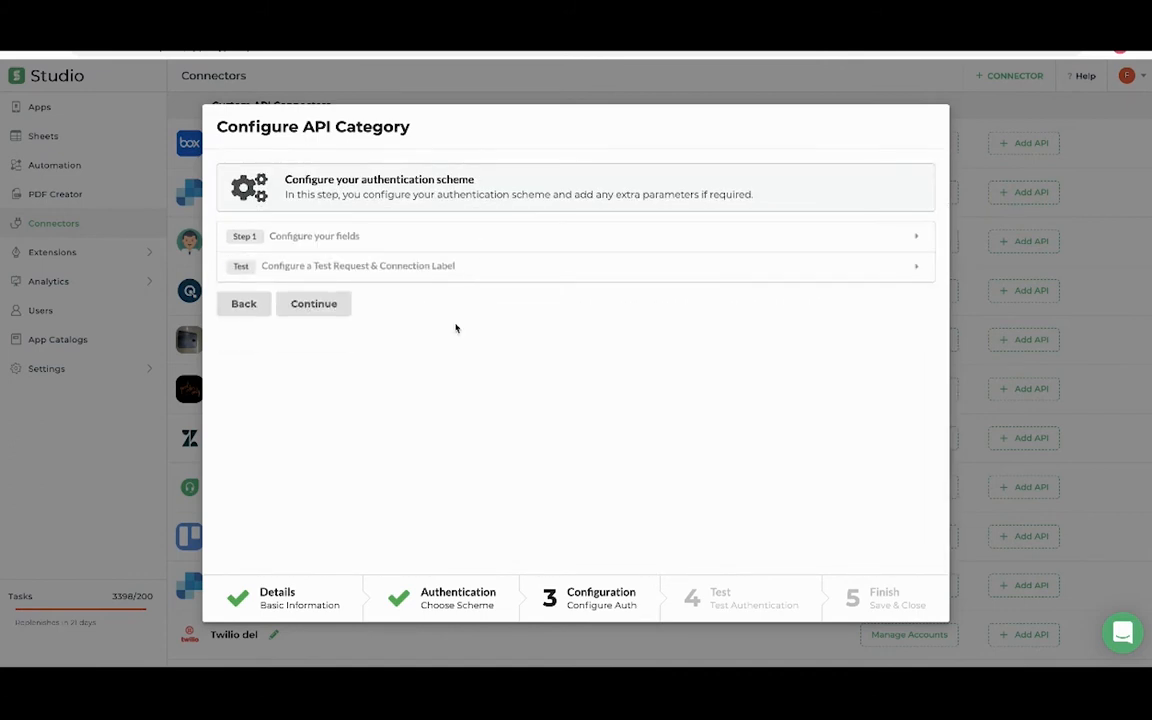
{"action": "left_click", "coordinate": [432, 266]}
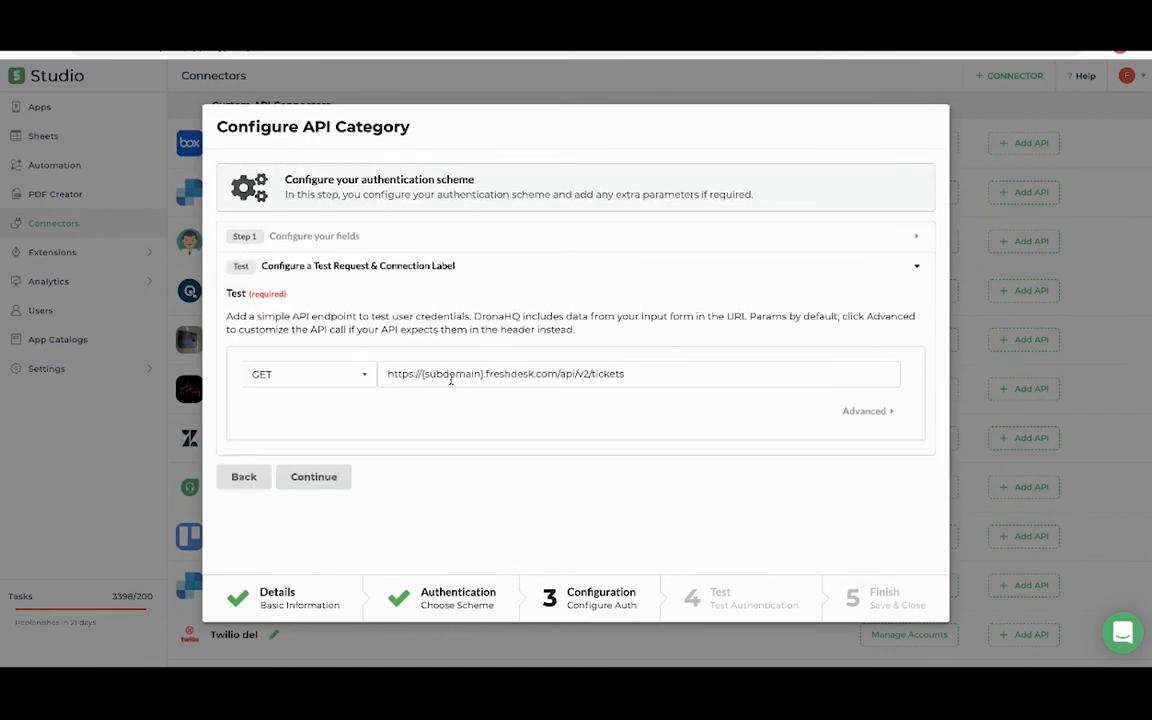
{"action": "left_click", "coordinate": [860, 411]}
{"action": "left_click", "coordinate": [855, 411]}
{"action": "left_click", "coordinate": [316, 477]}
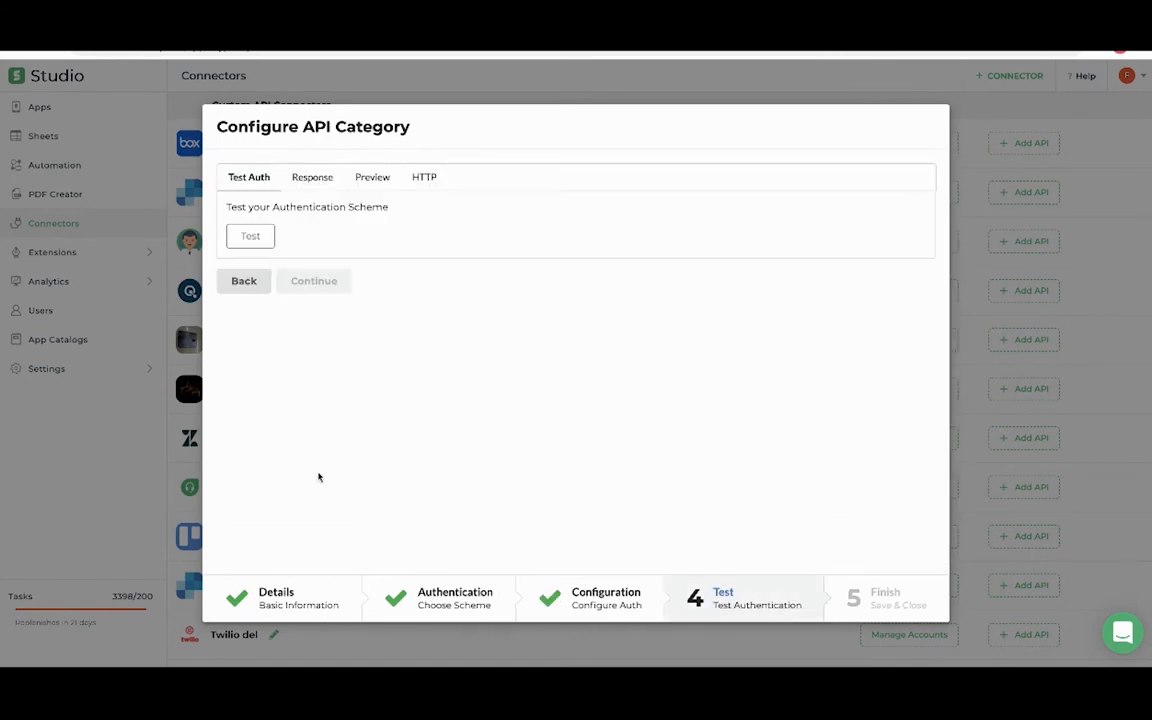
{"action": "left_click", "coordinate": [258, 242]}
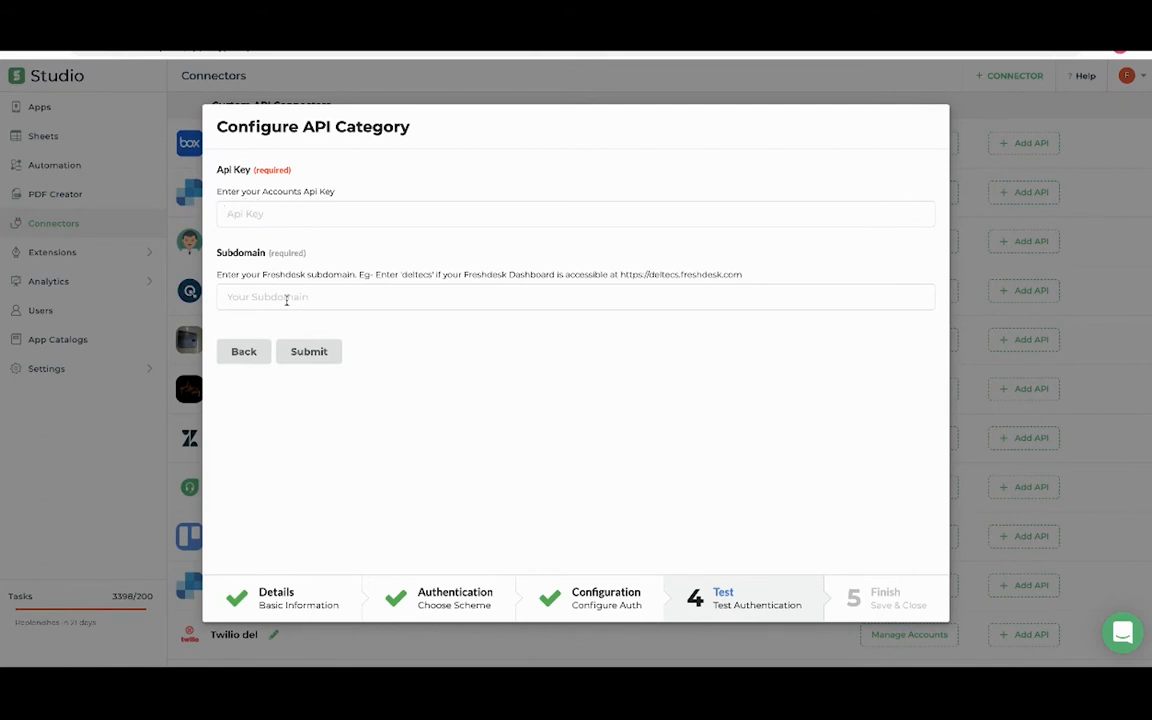
Step: Copy the API key from the Freshdesk profile settings and paste it into the authentication test's Api Key field
{"action": "left_click", "coordinate": [242, 218]}
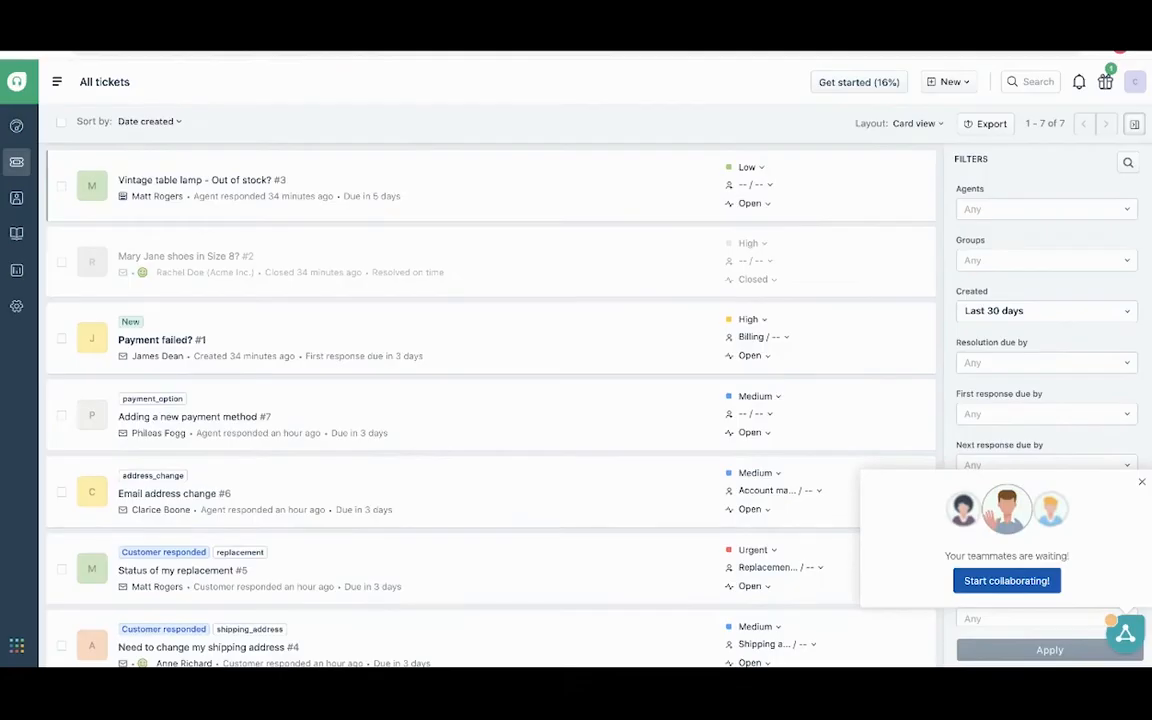
{"action": "left_click", "coordinate": [1134, 83]}
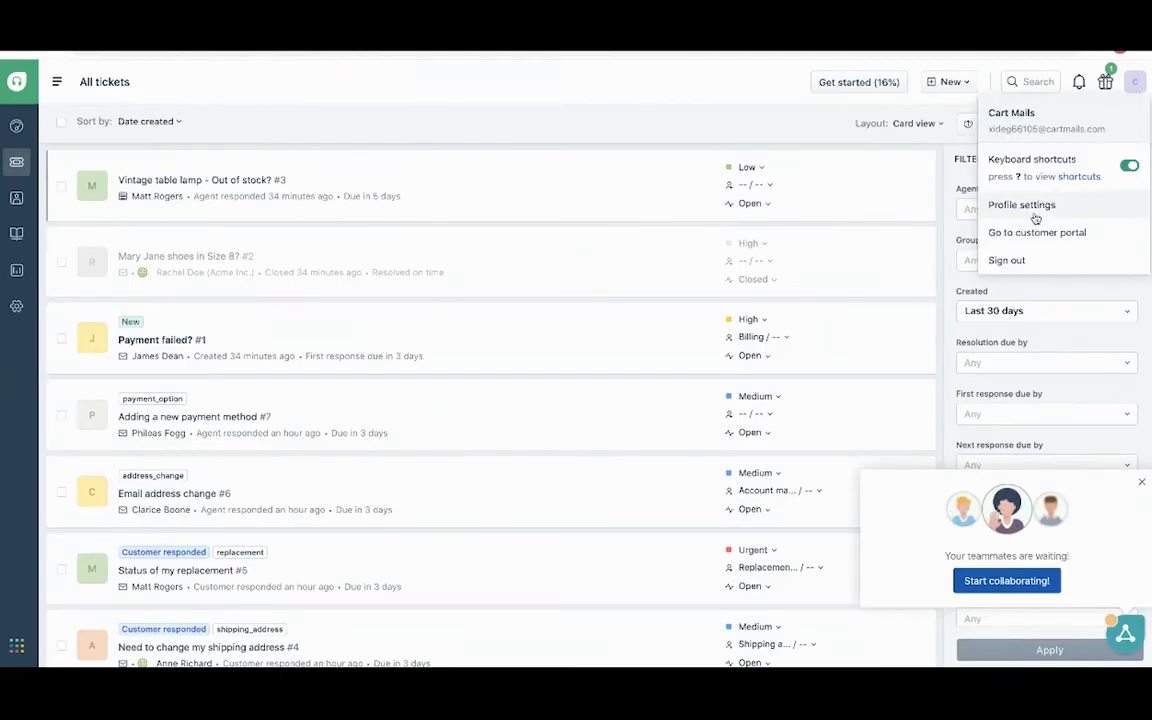
{"action": "left_click", "coordinate": [1035, 214]}
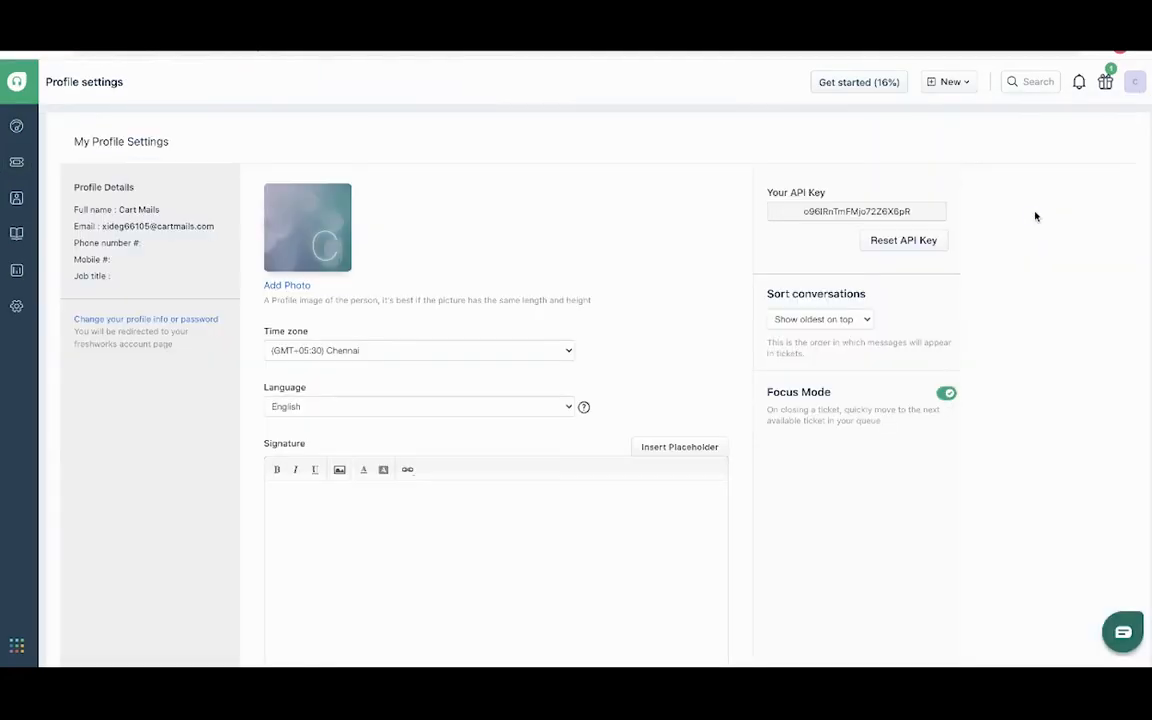
{"action": "double_click", "coordinate": [851, 212]}
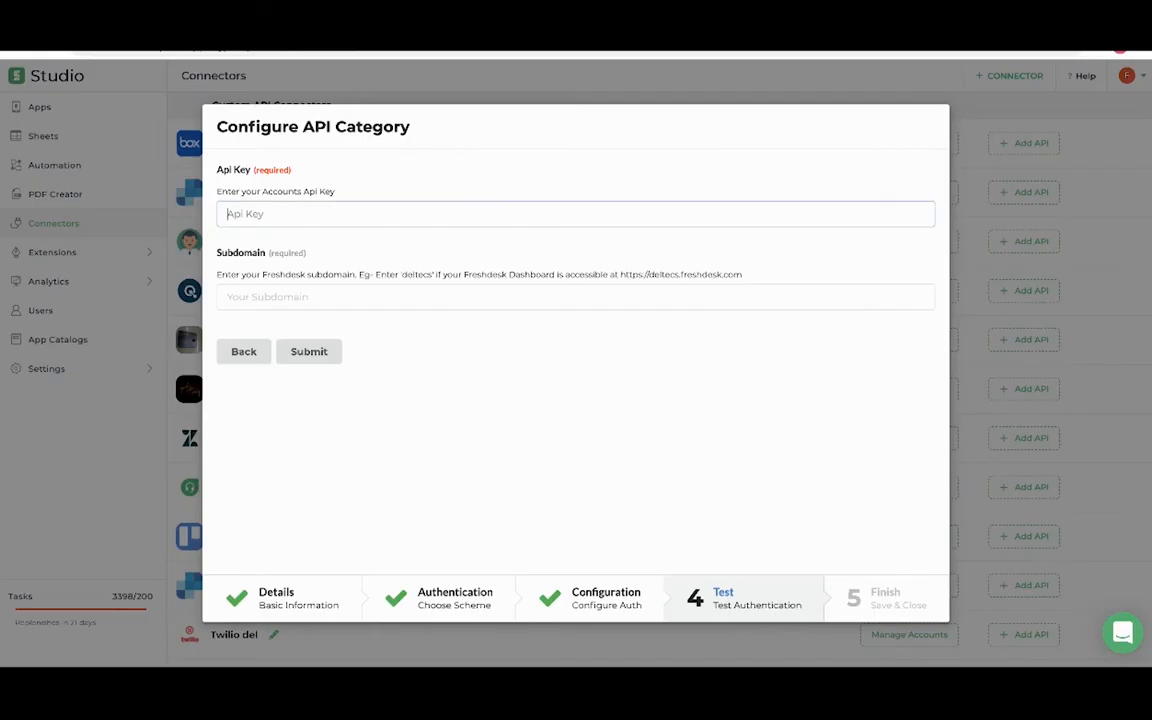
{"action": "left_click", "coordinate": [345, 213]}
{"action": "key", "text": "ctrl+v"}
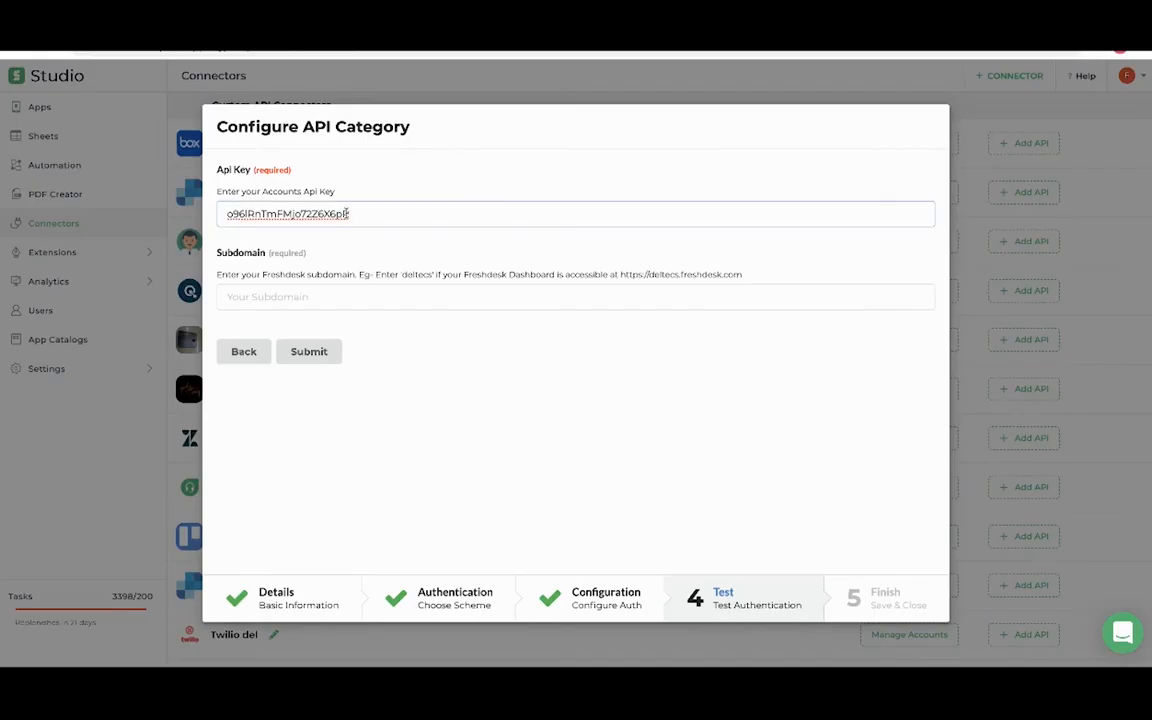
Step: Enter cartmailsdesk989 as the test's subdomain and submit the authentication test
{"action": "left_click", "coordinate": [288, 301]}
{"action": "type", "text": "cartmailsdesk989"}
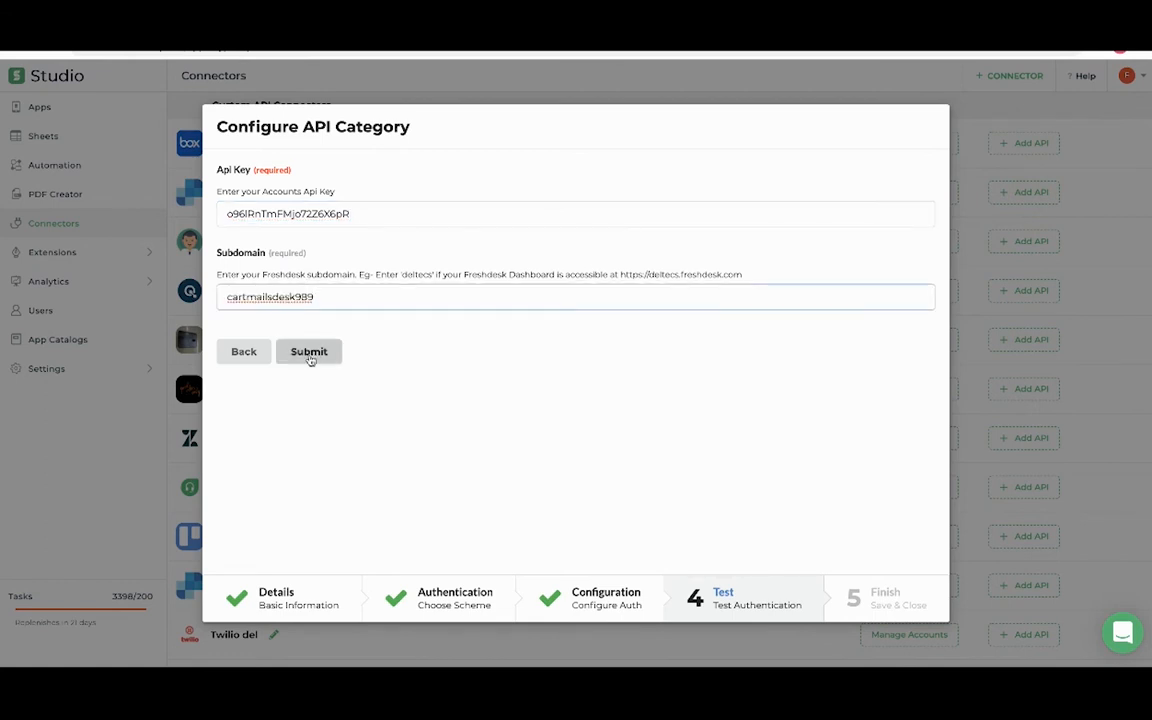
{"action": "left_click", "coordinate": [311, 358]}
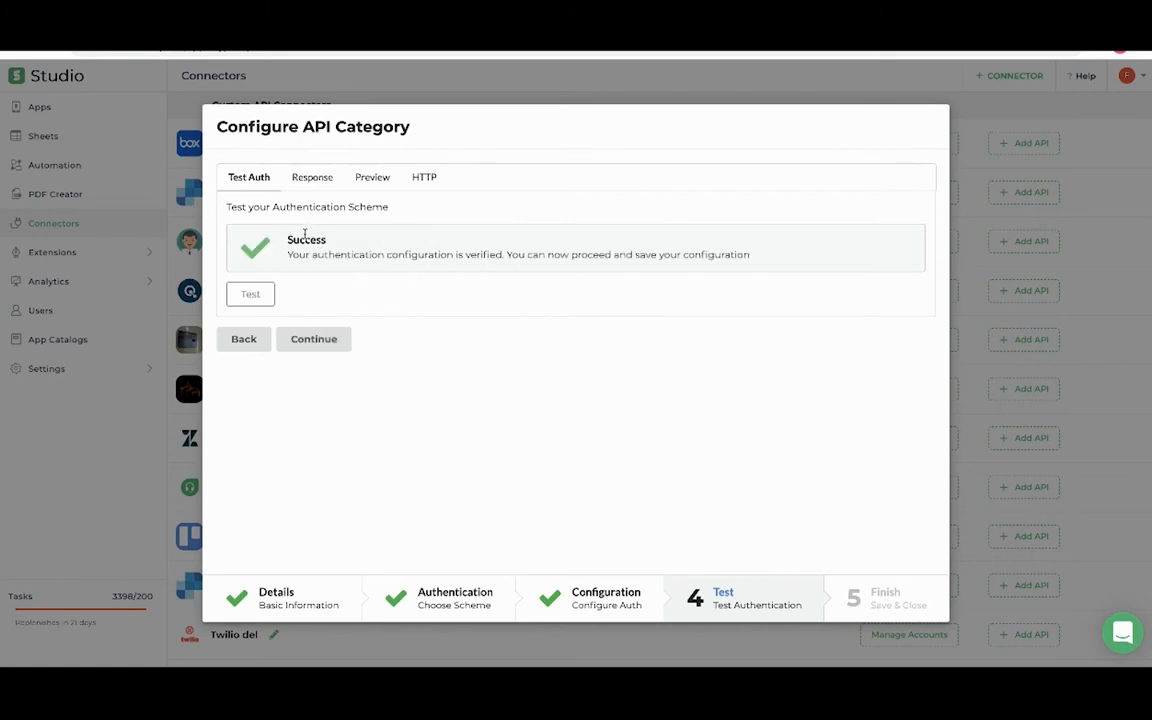
Step: Review the authentication test's response data, finish the connector configuration and close it
{"action": "left_click", "coordinate": [310, 180]}
{"action": "scroll", "coordinate": [340, 300], "scroll_direction": "down", "scroll_amount": 3}
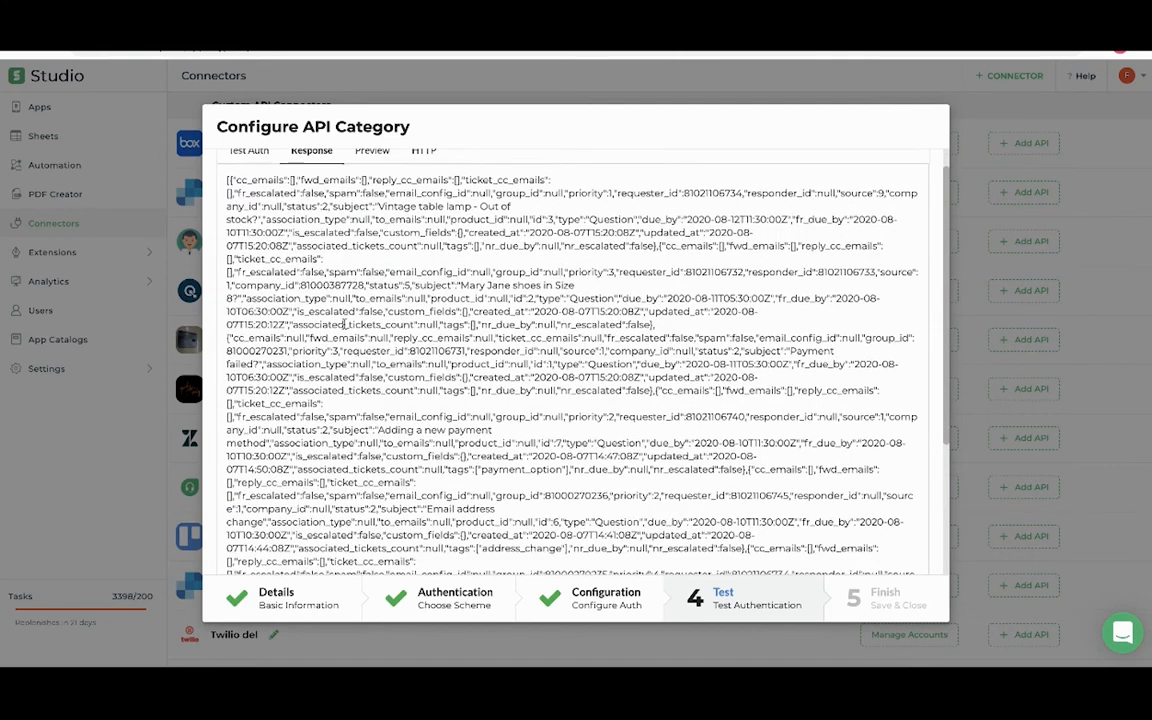
{"action": "scroll", "coordinate": [344, 324], "scroll_direction": "down", "scroll_amount": 10}
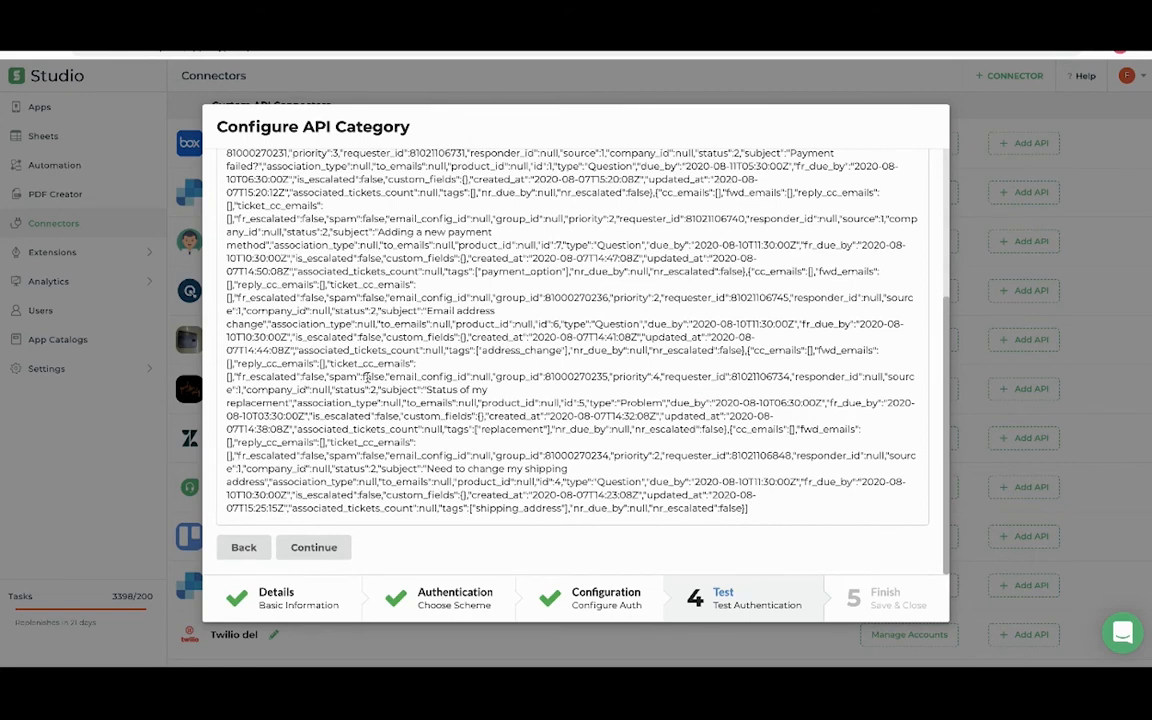
{"action": "left_click", "coordinate": [323, 556]}
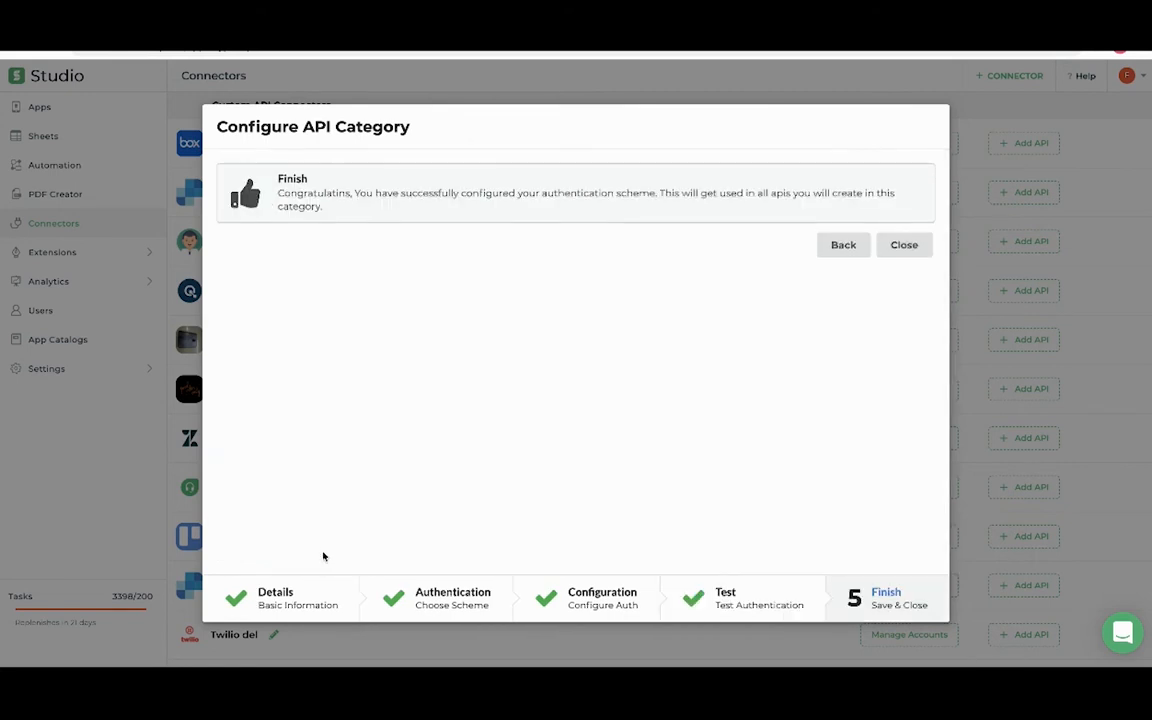
{"action": "left_click", "coordinate": [900, 248]}
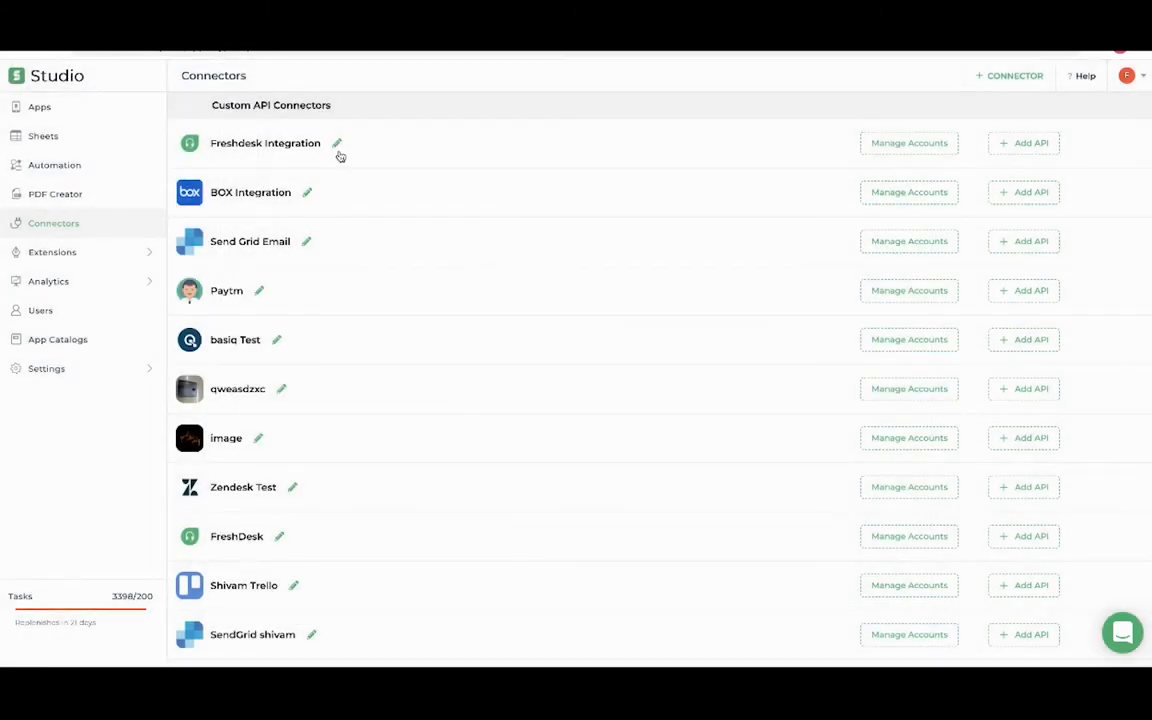
Step: Add an account named TestAccount to Freshdesk Integration with the API key and subdomain cartmailsdesk989, and close the account manager
{"action": "left_click", "coordinate": [888, 148]}
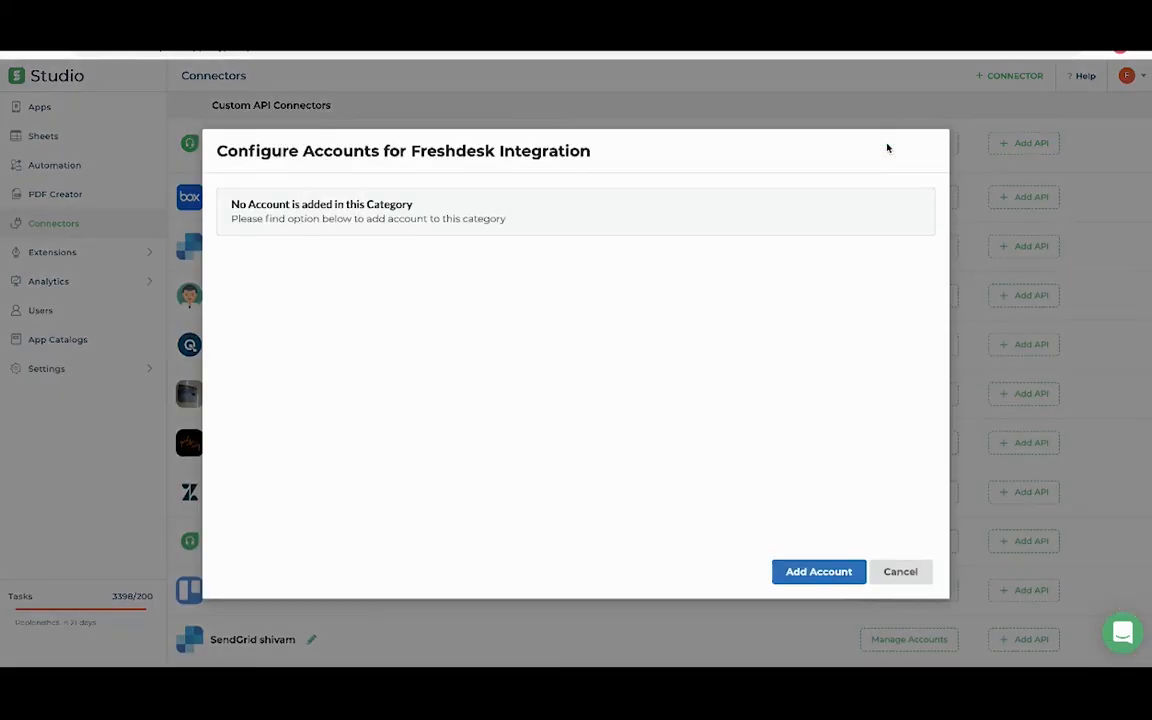
{"action": "left_click", "coordinate": [808, 566]}
{"action": "left_click", "coordinate": [382, 241]}
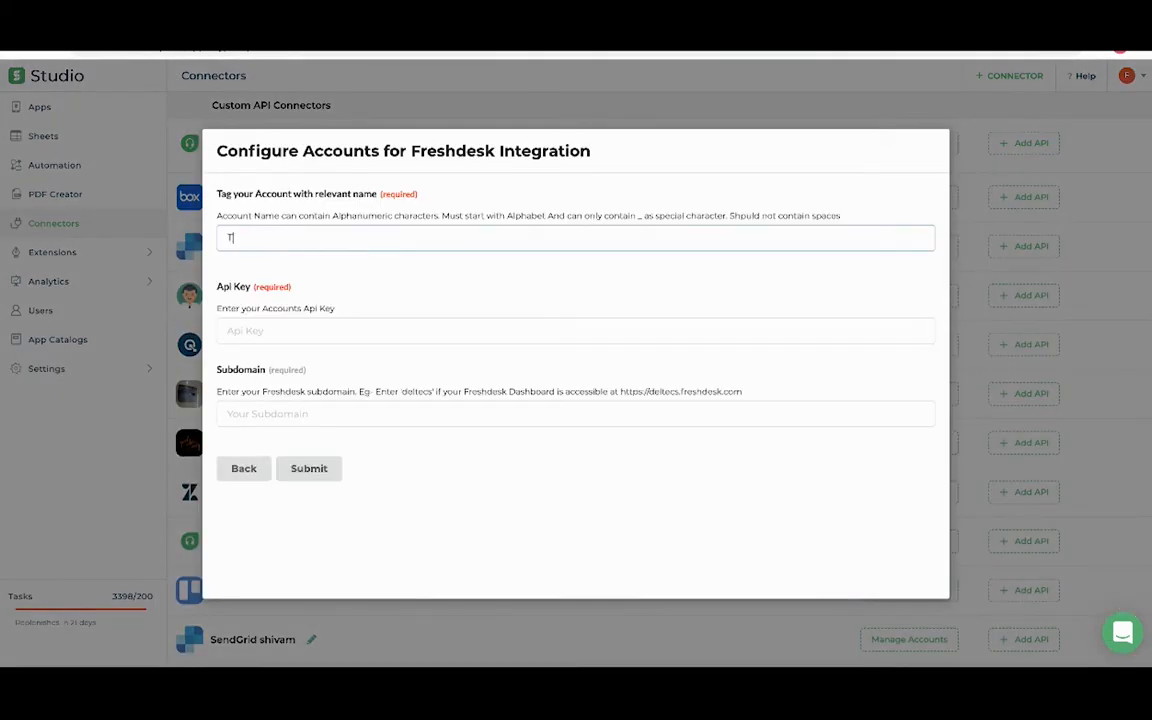
{"action": "type", "text": "TestAccount"}
{"action": "left_click", "coordinate": [311, 332]}
{"action": "left_click", "coordinate": [313, 413]}
{"action": "type", "text": "cartmailsdesk919"}
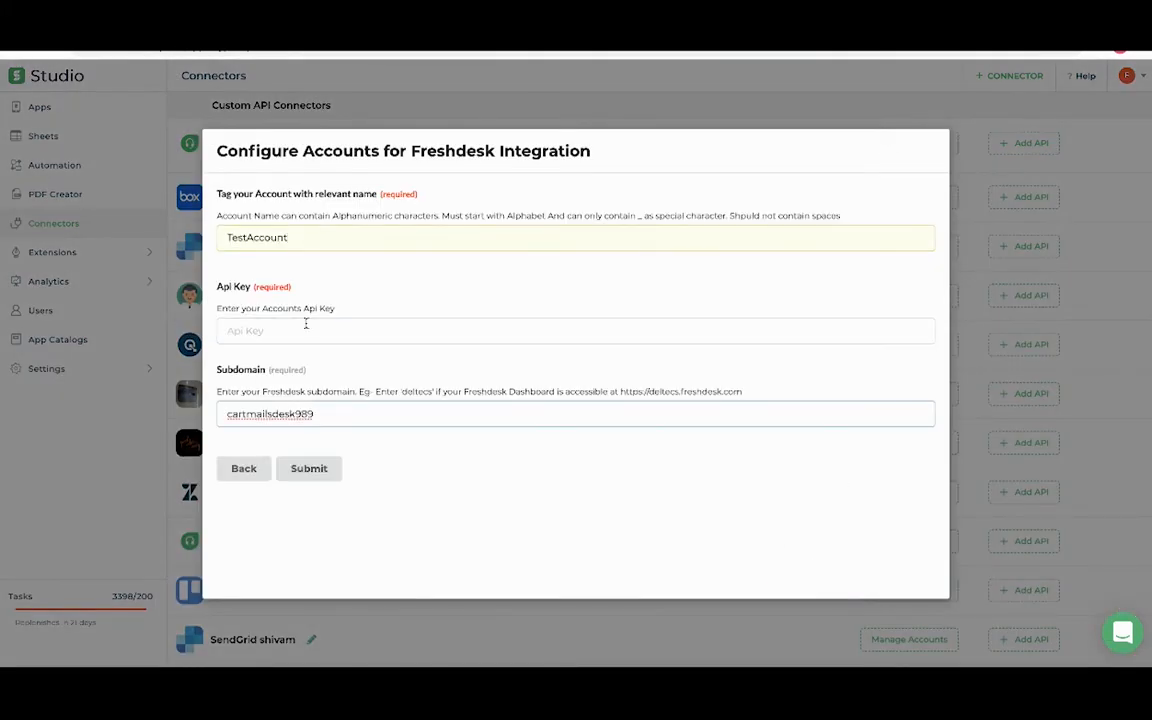
{"action": "left_click", "coordinate": [306, 325]}
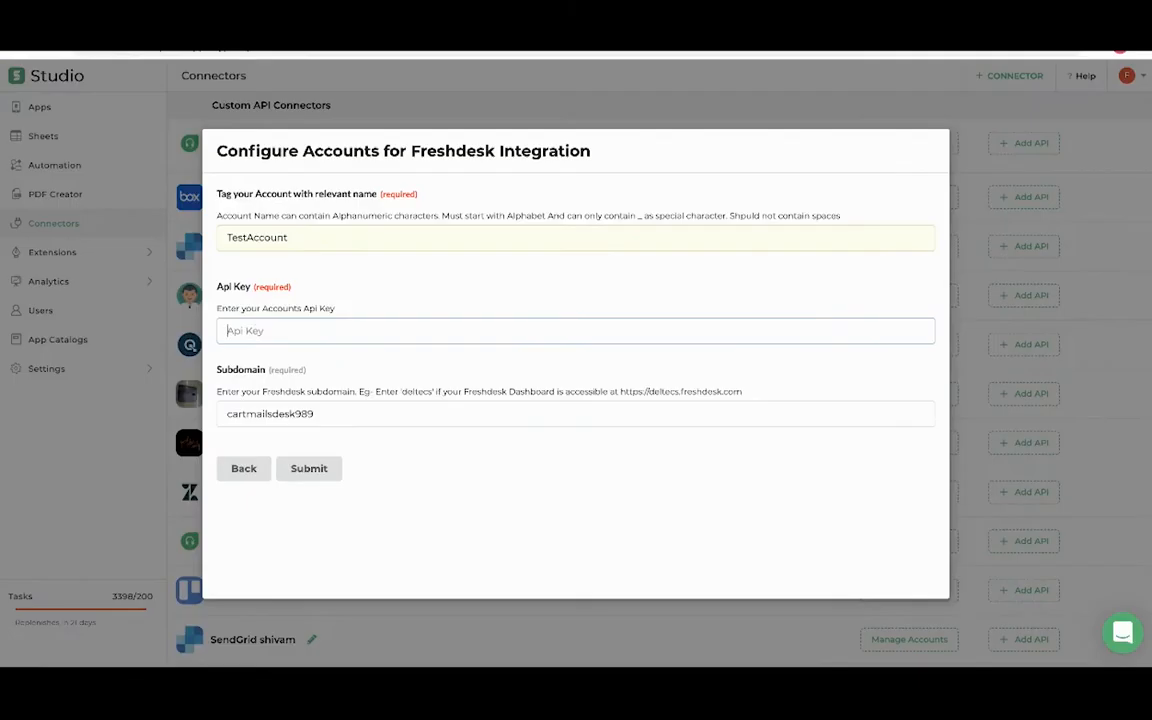
{"action": "key", "text": "ctrl+v"}
{"action": "left_click", "coordinate": [306, 474]}
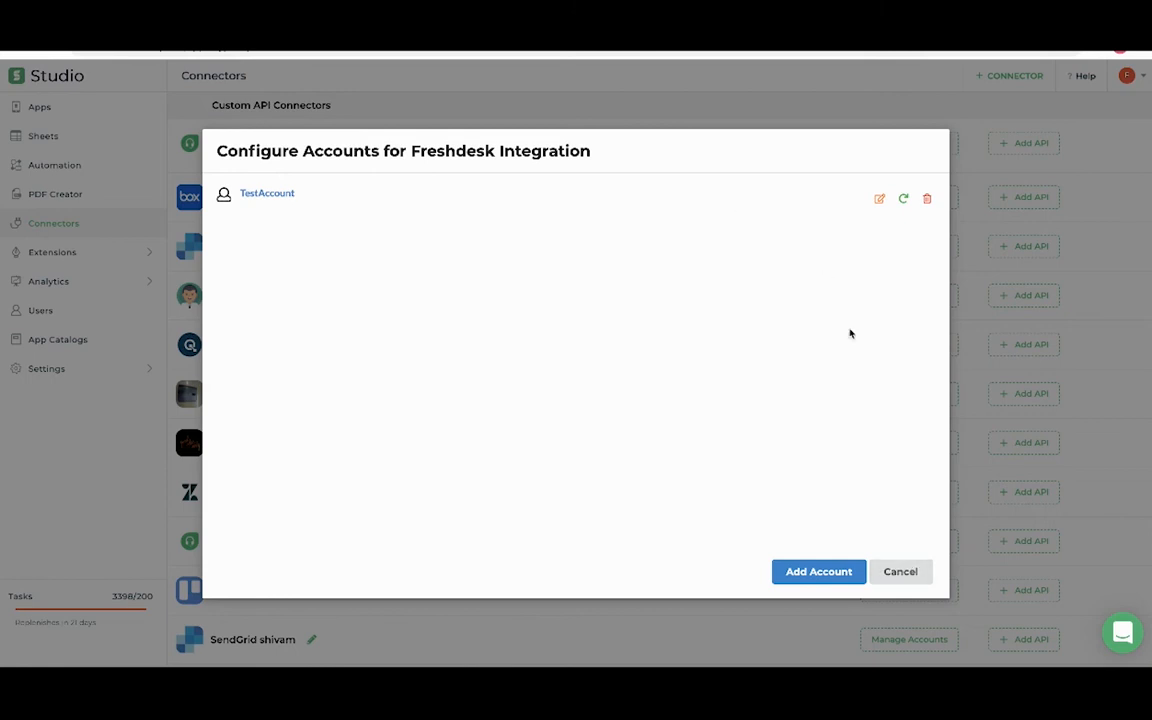
{"action": "left_click", "coordinate": [900, 571]}
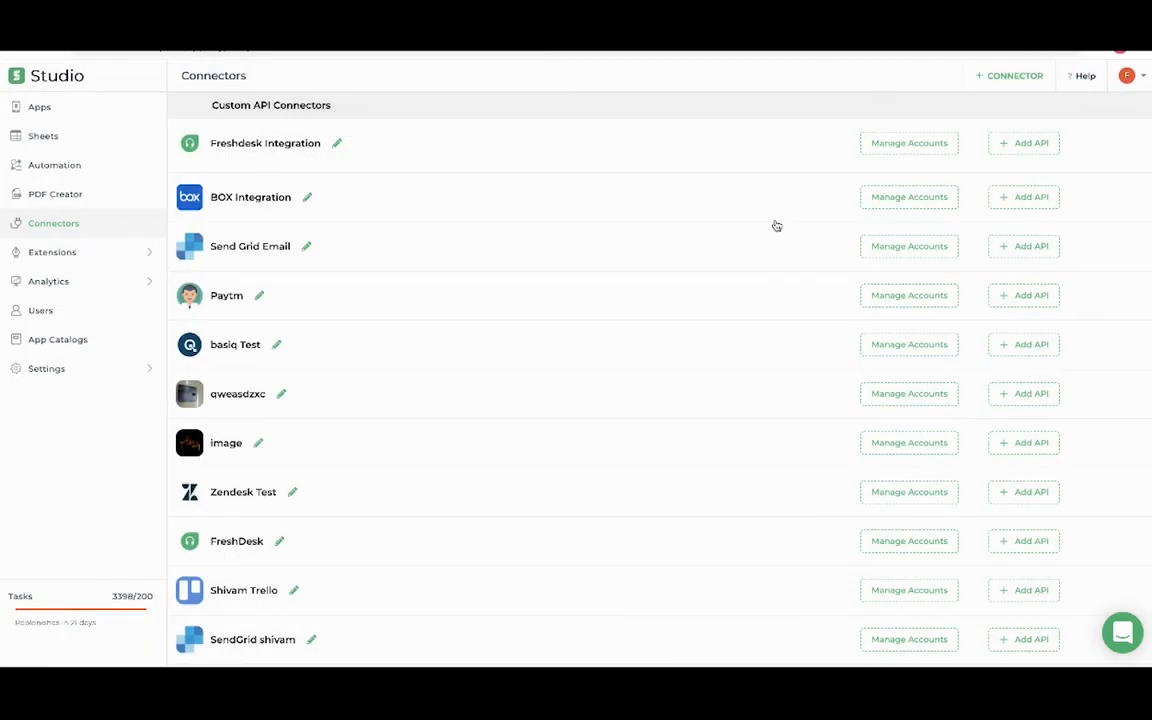
Step: Start a new API in Freshdesk Integration with the service name ViewAllTickets
{"action": "left_click", "coordinate": [1010, 147]}
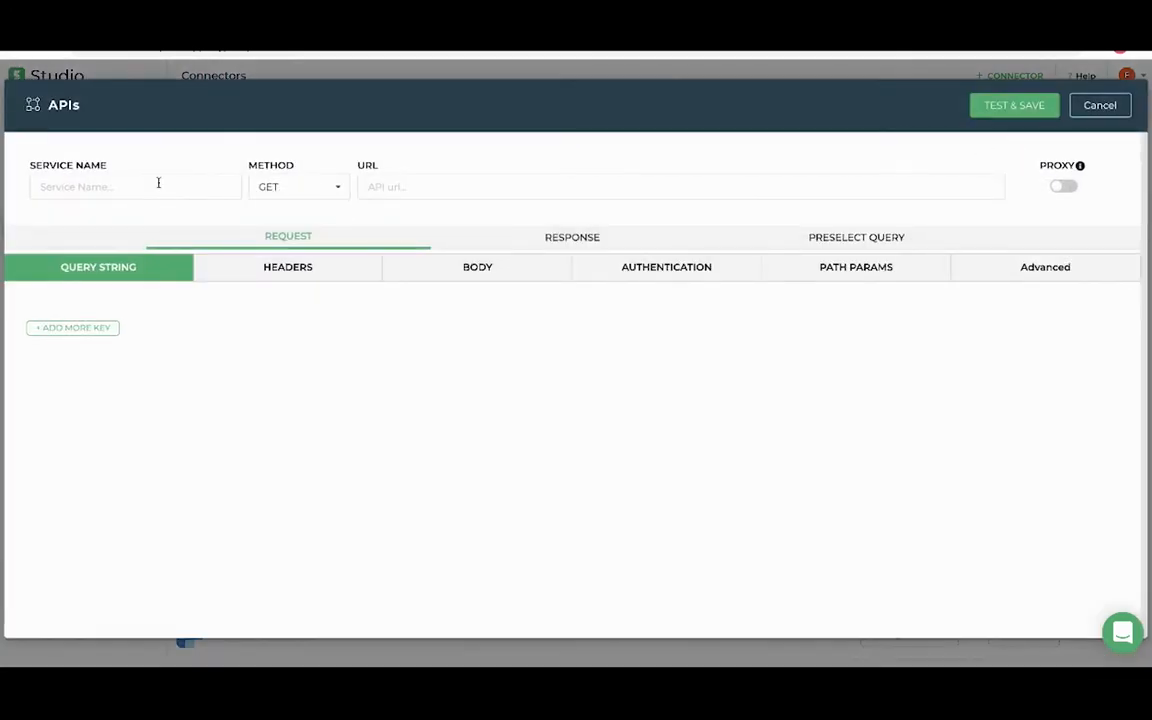
{"action": "left_click", "coordinate": [157, 183]}
{"action": "type", "text": "ViewAllTickets"}
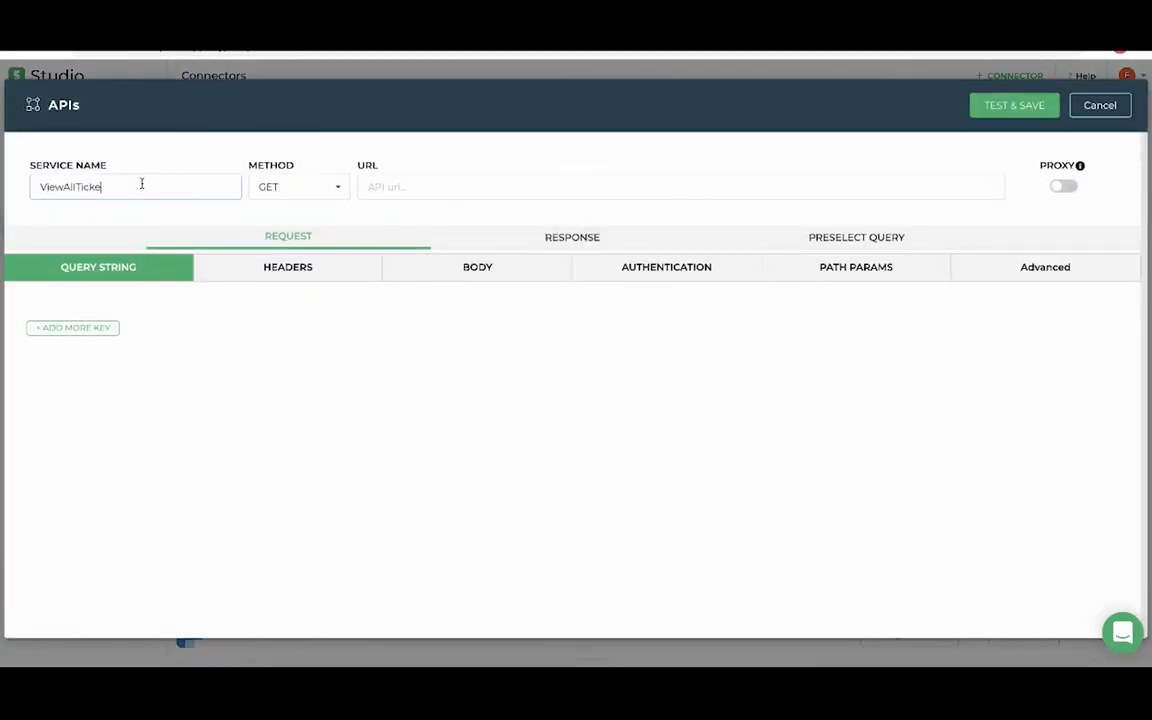
{"action": "left_click", "coordinate": [391, 185]}
{"action": "type", "text": "https://domain.freshdesk.com/api/v2/tickets"}
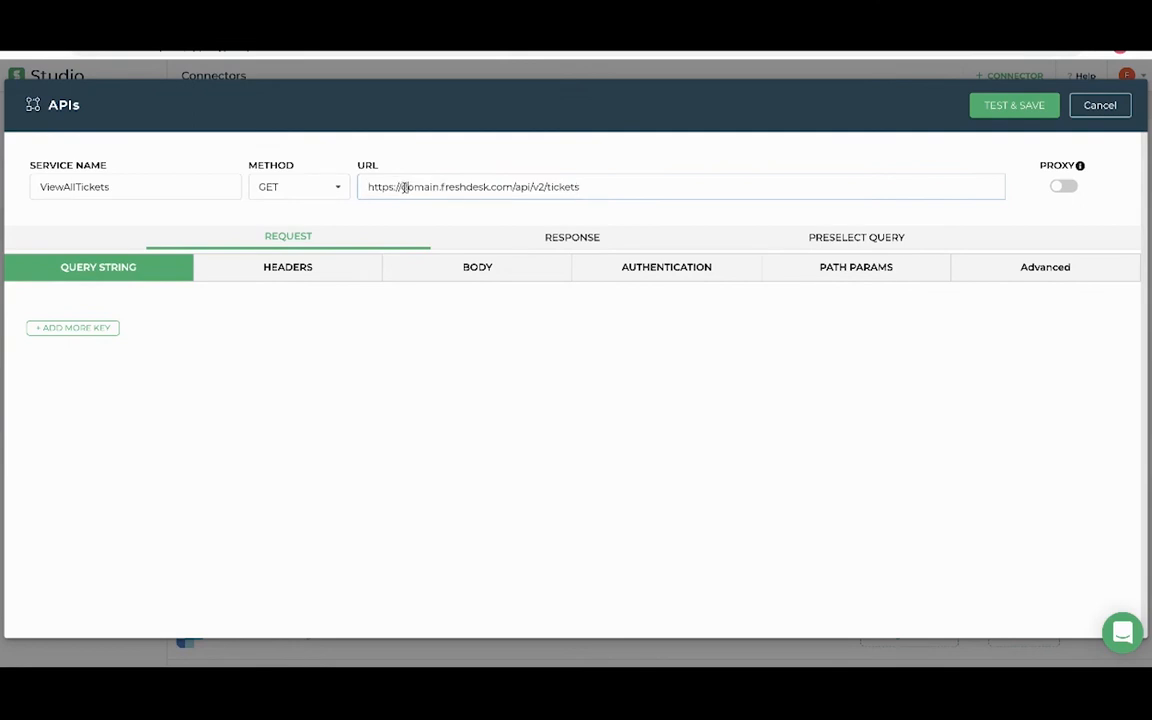
{"action": "type", "text": "{"}
{"action": "key", "text": "alt+Right"}
{"action": "type", "text": "}"}
{"action": "left_click", "coordinate": [404, 187]}
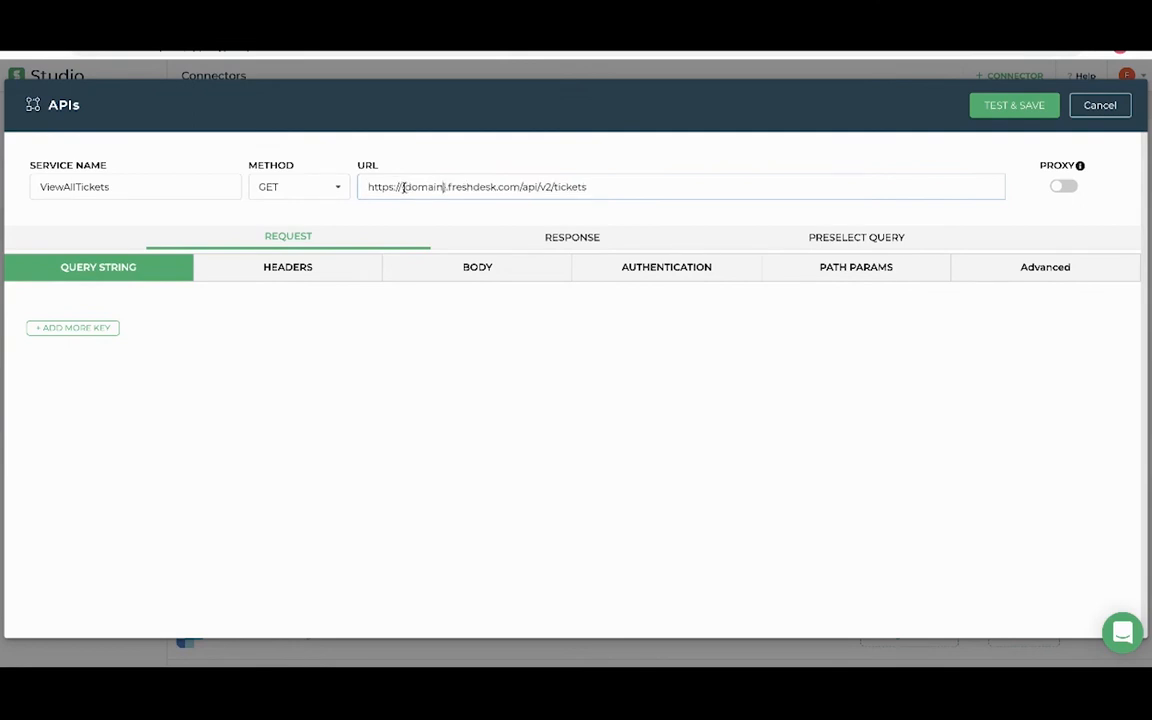
{"action": "type", "text": "sub"}
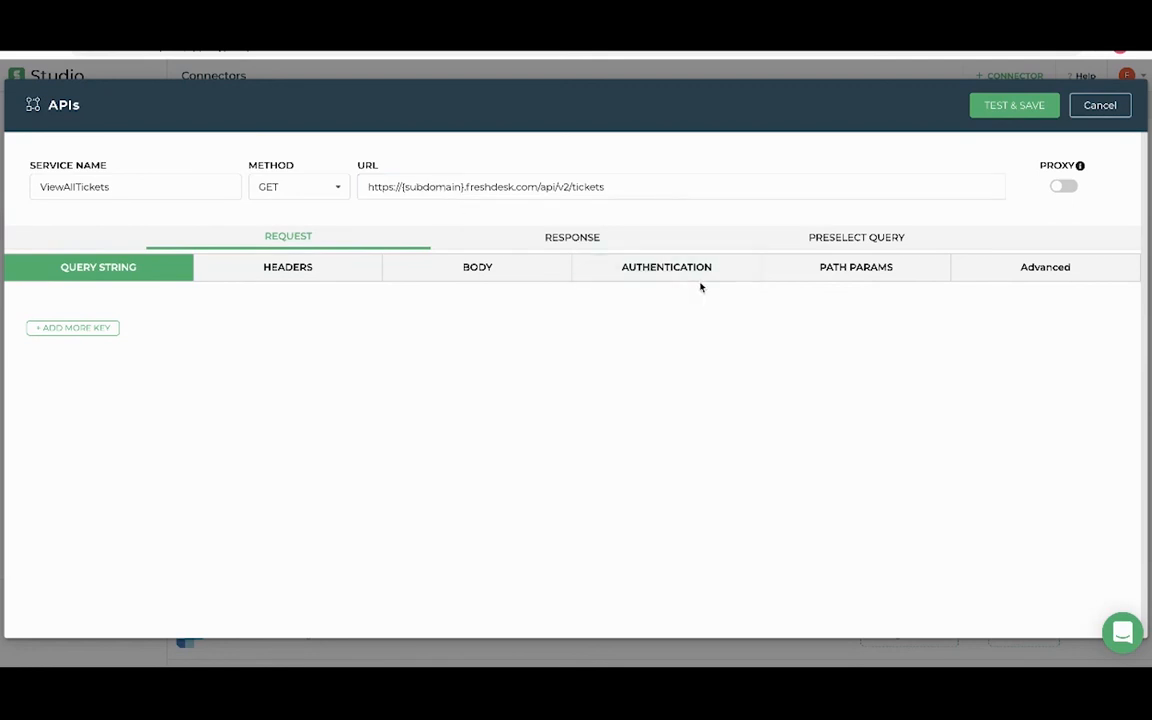
Step: Set the subdomain path parameter's test value and default value to {{subdomain}} and make the parameter mandatory
{"action": "left_click", "coordinate": [836, 271]}
{"action": "left_click", "coordinate": [475, 386]}
{"action": "type", "text": "y"}
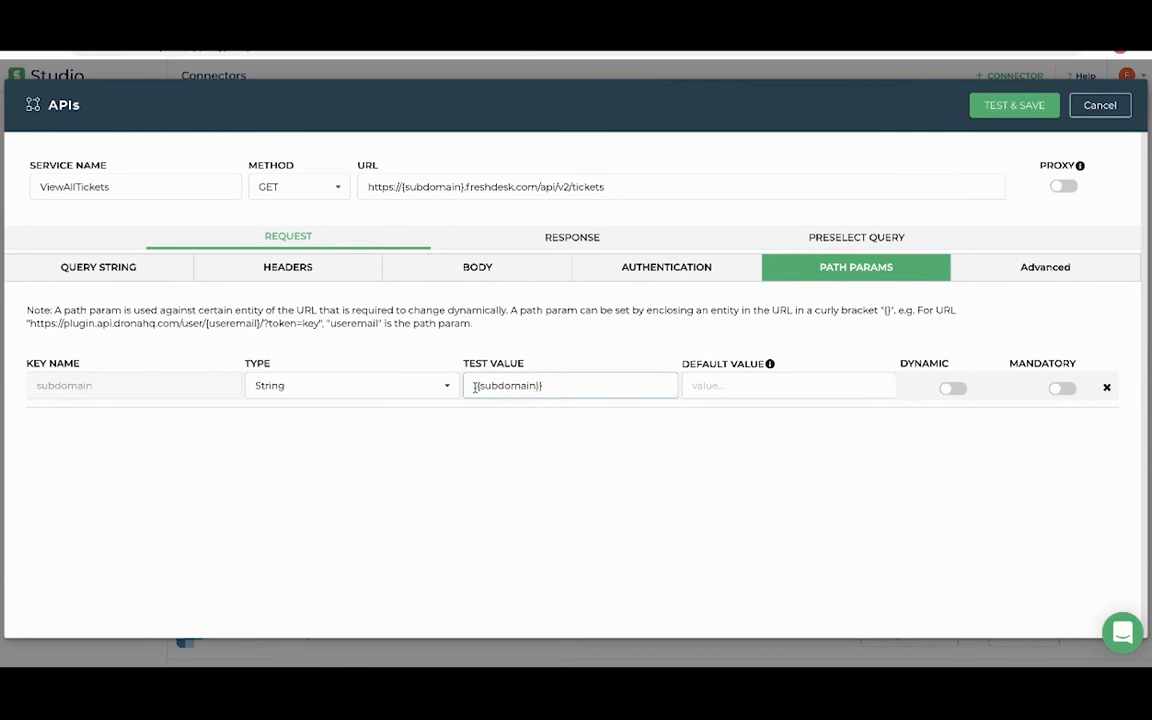
{"action": "key", "text": "ctrl+a"}
{"action": "key", "text": "ctrl+c"}
{"action": "left_click", "coordinate": [711, 390]}
{"action": "key", "text": "ctrl+v"}
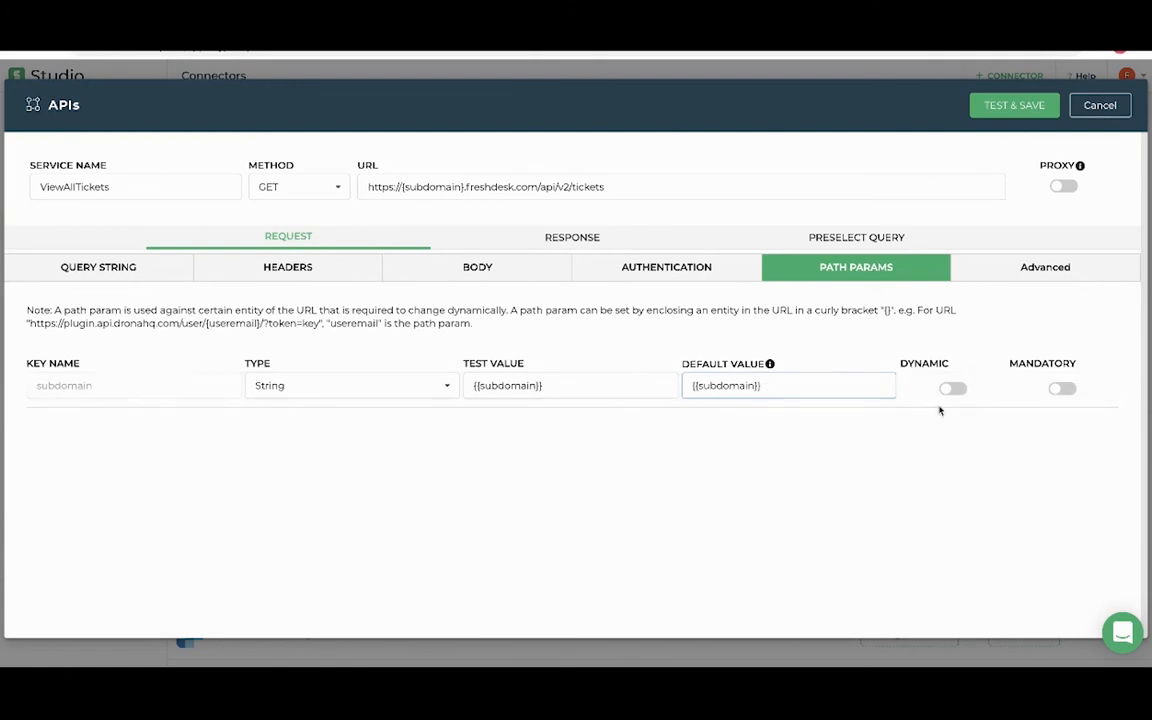
{"action": "left_click", "coordinate": [1063, 390]}
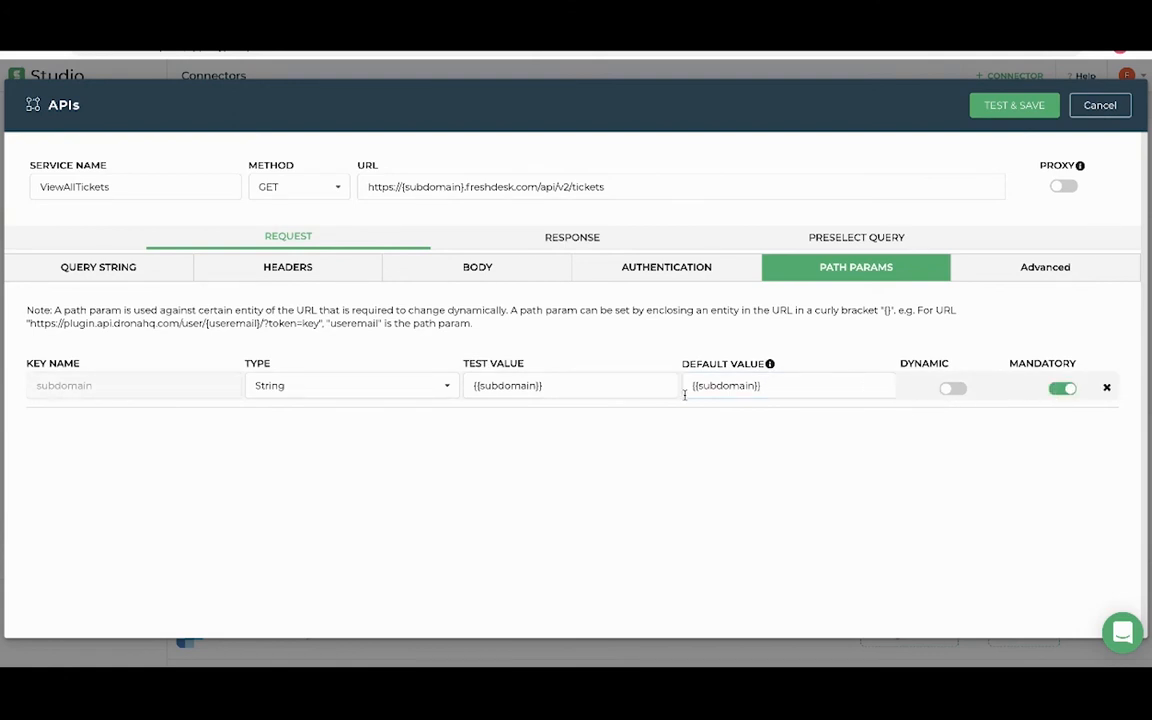
Step: Select TestAccount as the authentication account for ViewAllTickets, then test and save the API
{"action": "left_click", "coordinate": [652, 268]}
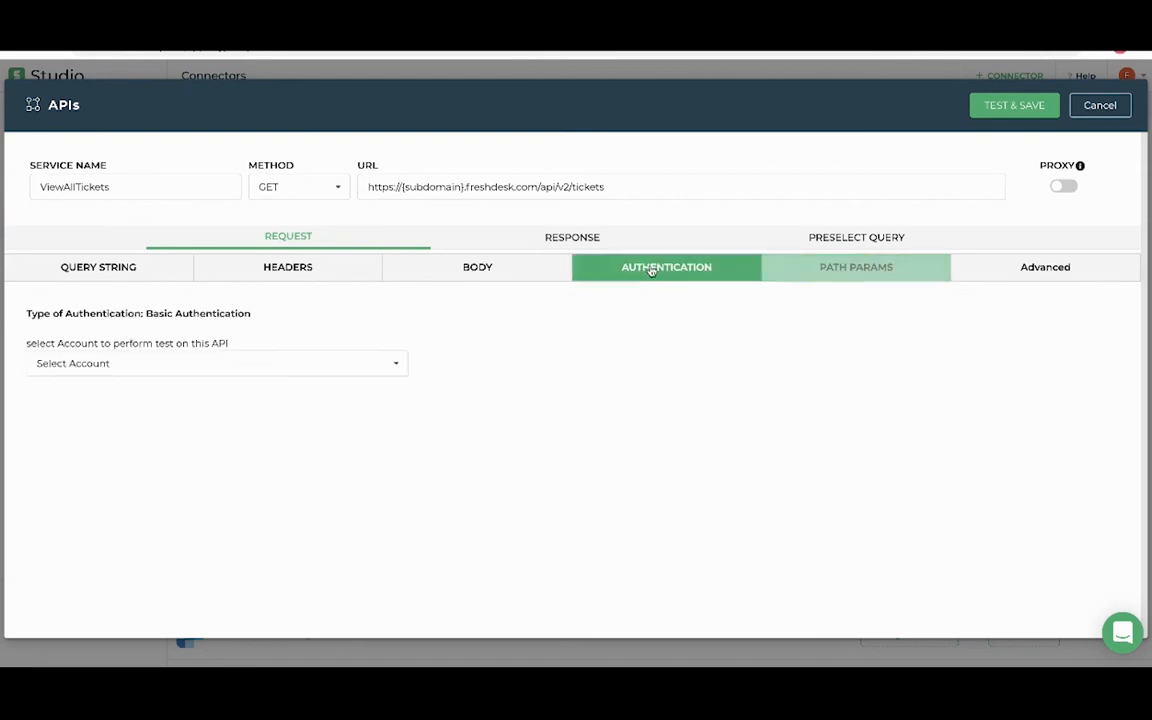
{"action": "left_click", "coordinate": [246, 375]}
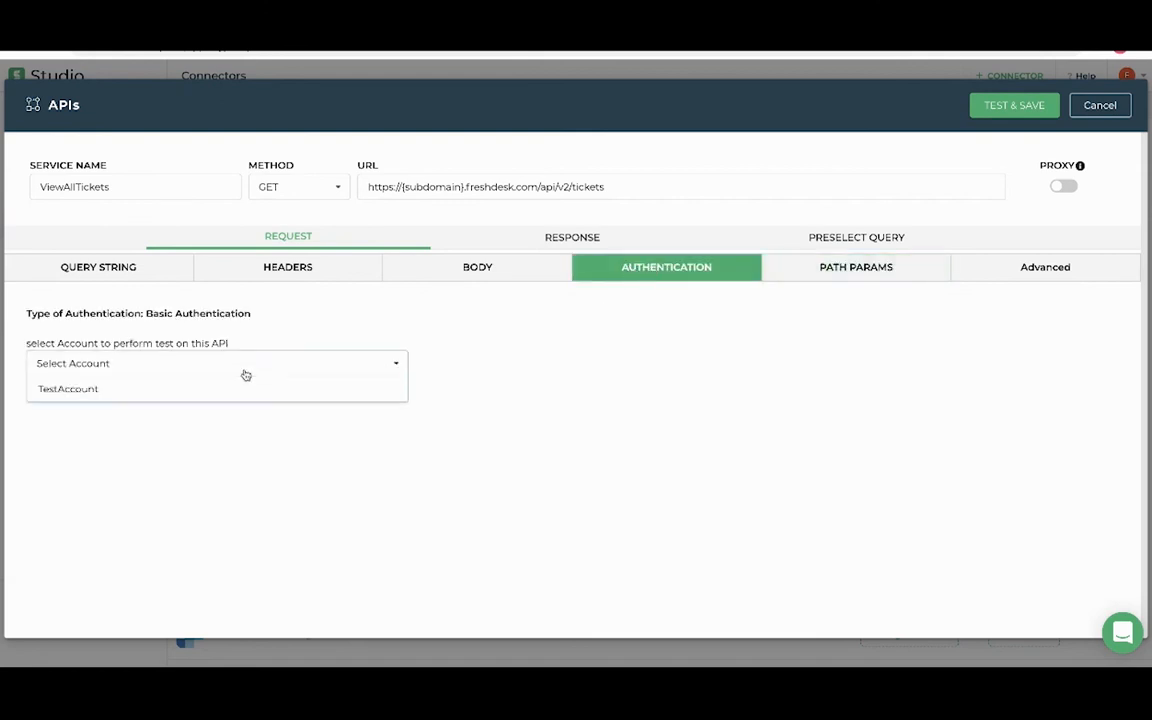
{"action": "left_click", "coordinate": [157, 392]}
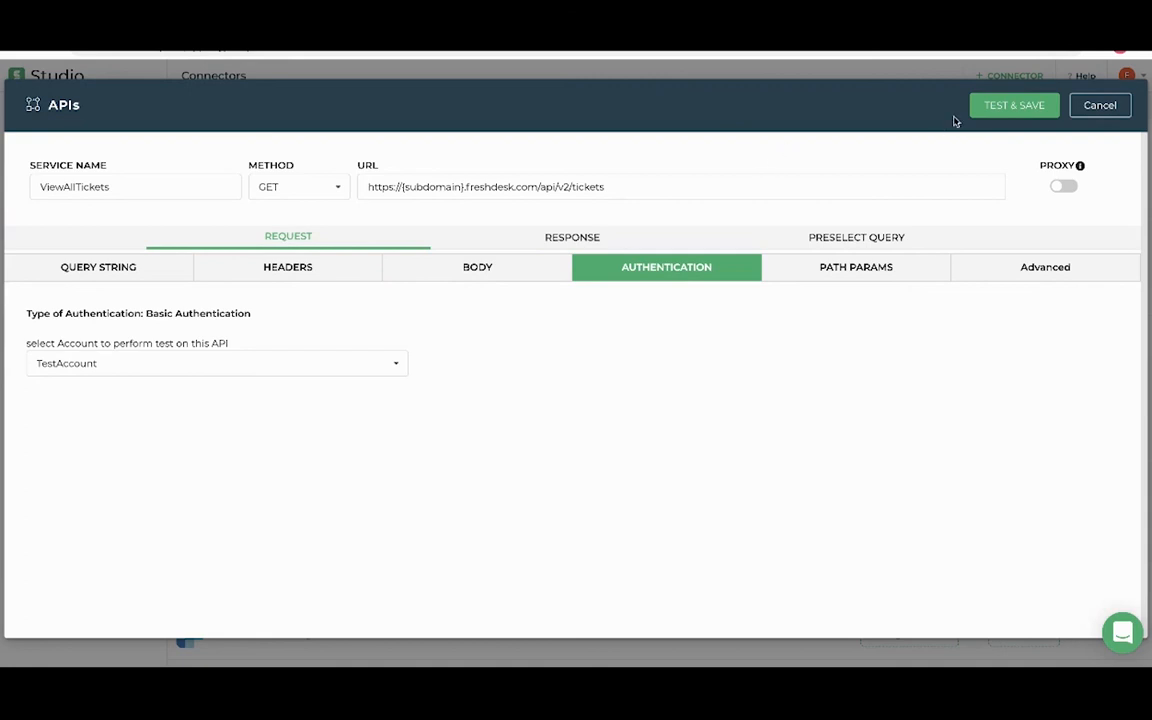
{"action": "left_click", "coordinate": [998, 110]}
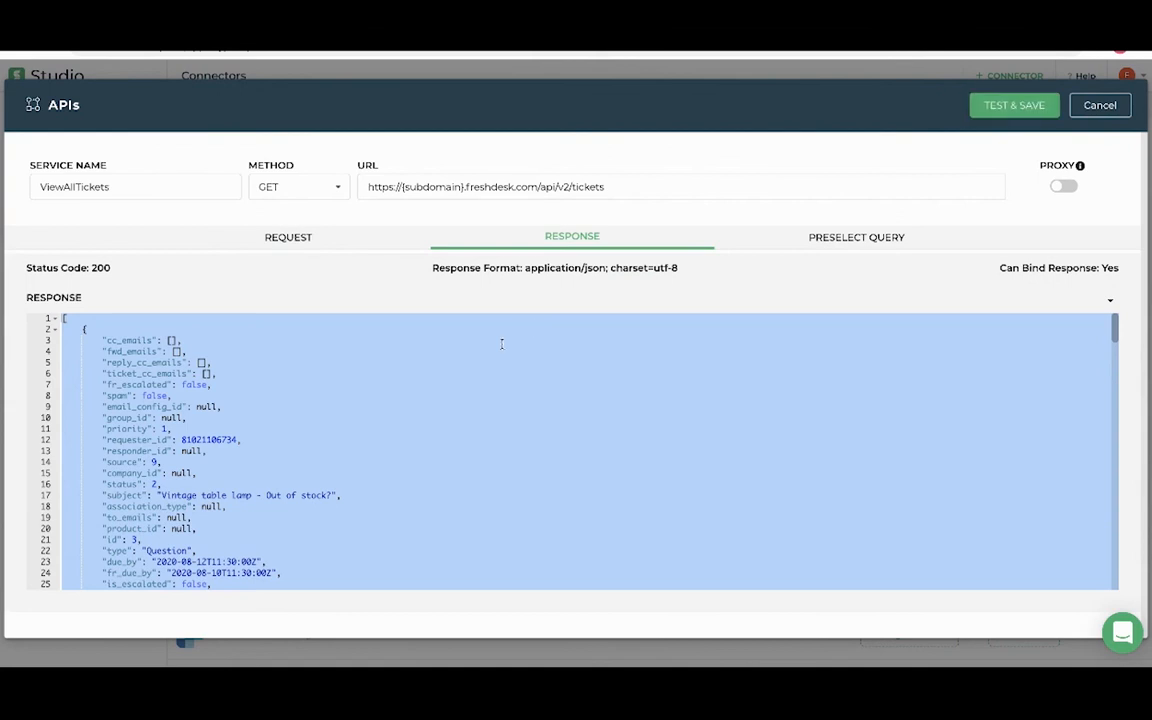
Step: Examine the ticket entries in the ViewAllTickets response and compare them with the tickets list in Freshdesk
{"action": "scroll", "coordinate": [355, 418], "scroll_direction": "down", "scroll_amount": 5}
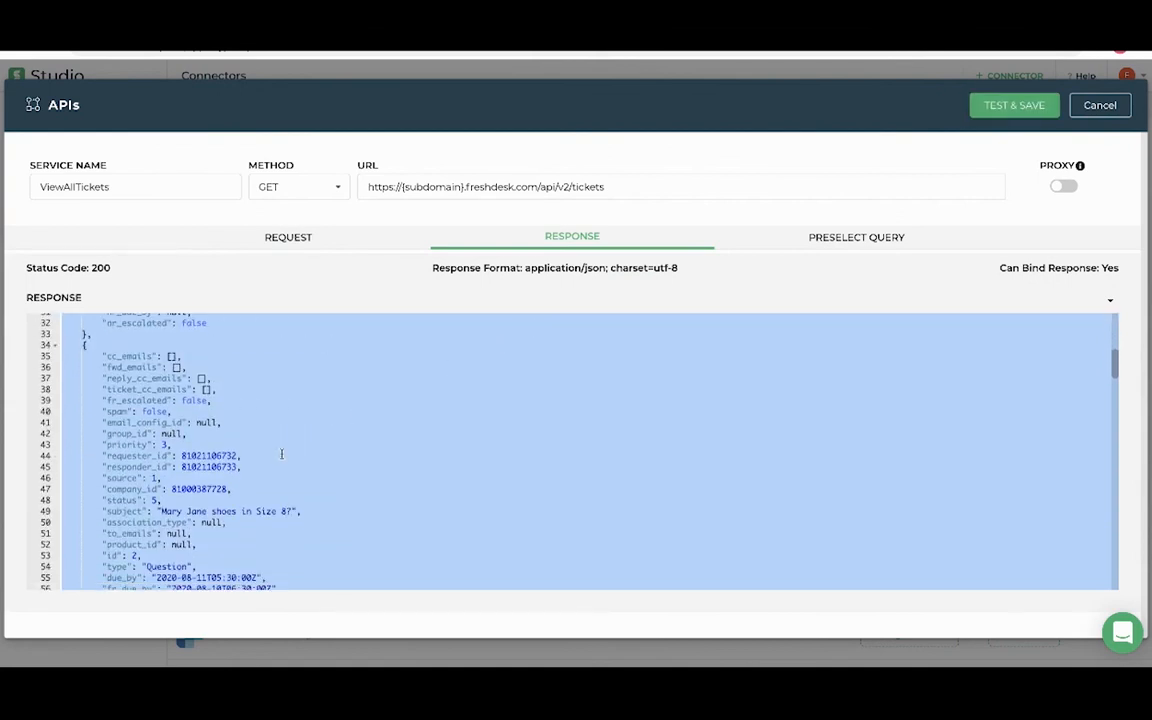
{"action": "scroll", "coordinate": [570, 450], "scroll_direction": "down", "scroll_amount": 2}
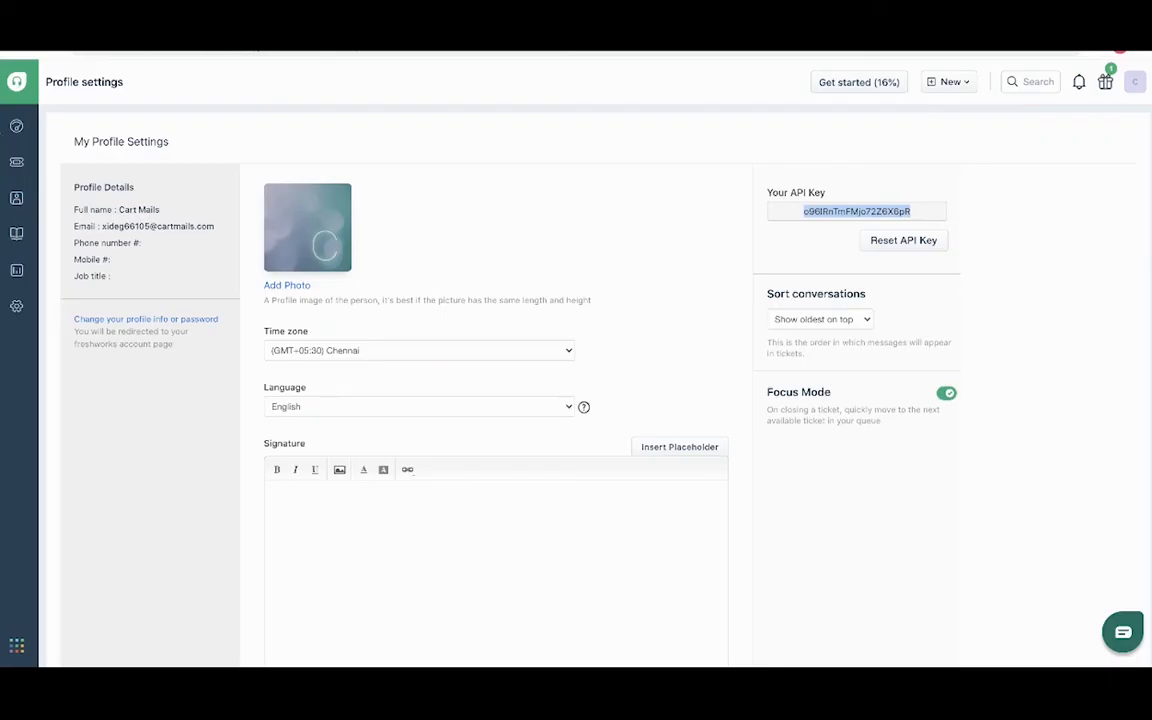
{"action": "left_click", "coordinate": [16, 162]}
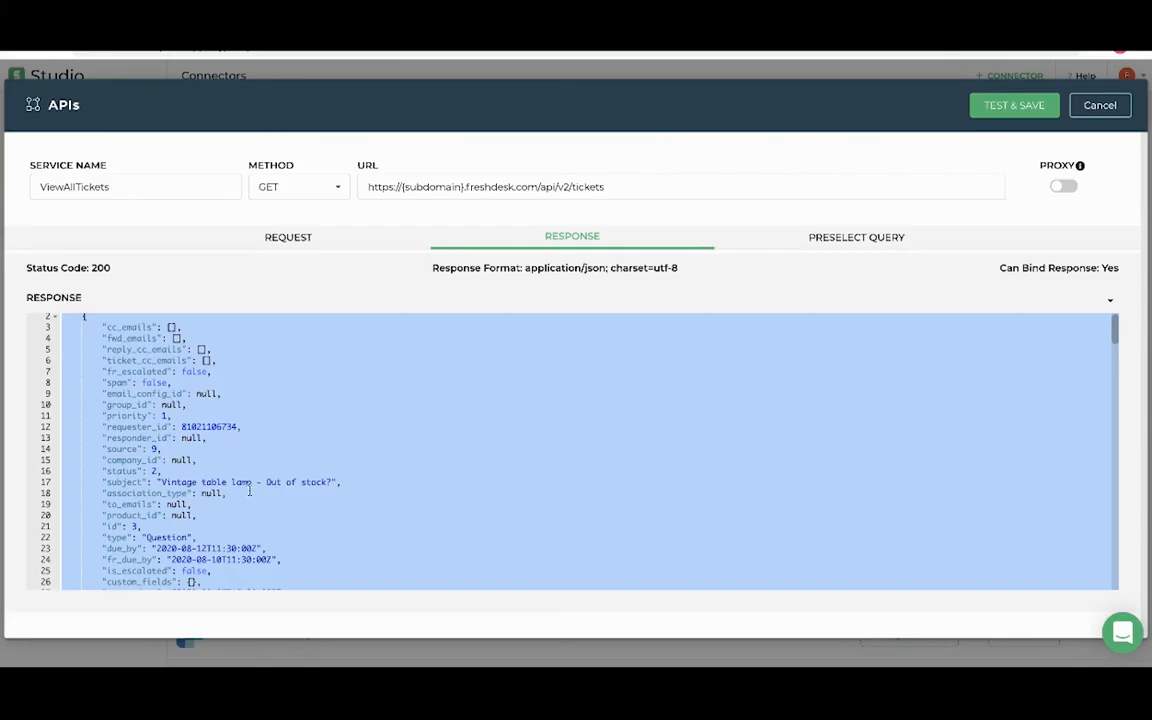
{"action": "scroll", "coordinate": [287, 481], "scroll_direction": "down", "scroll_amount": 15}
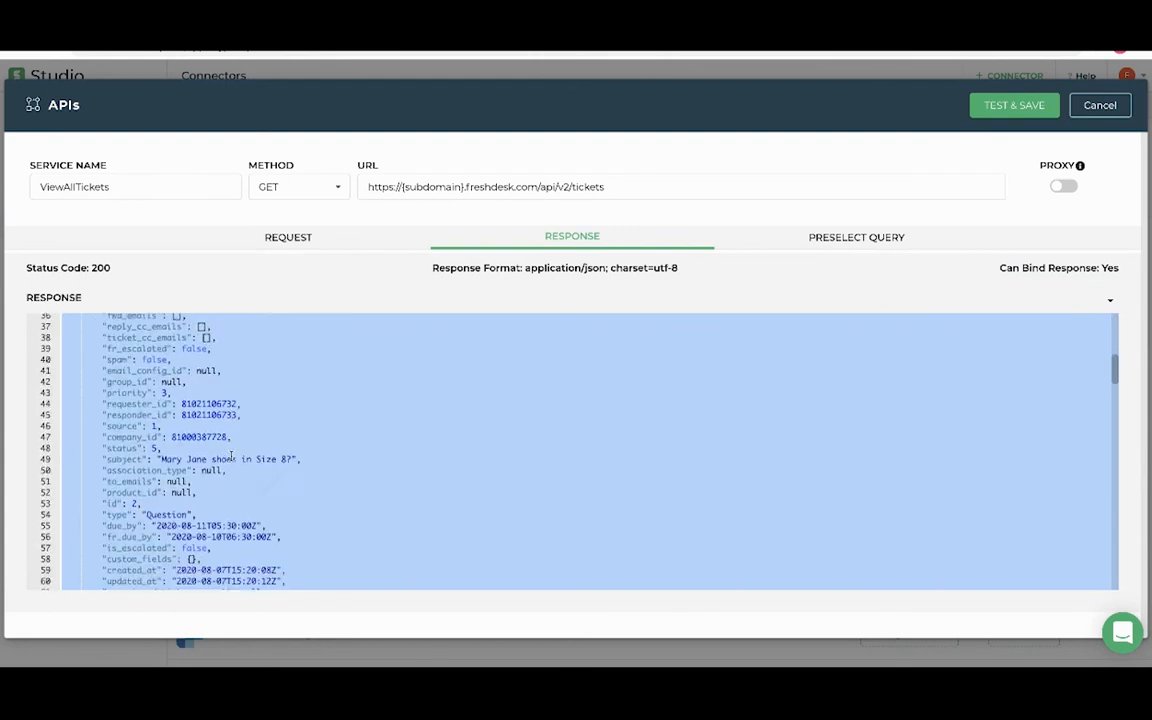
{"action": "scroll", "coordinate": [231, 455], "scroll_direction": "down", "scroll_amount": 20}
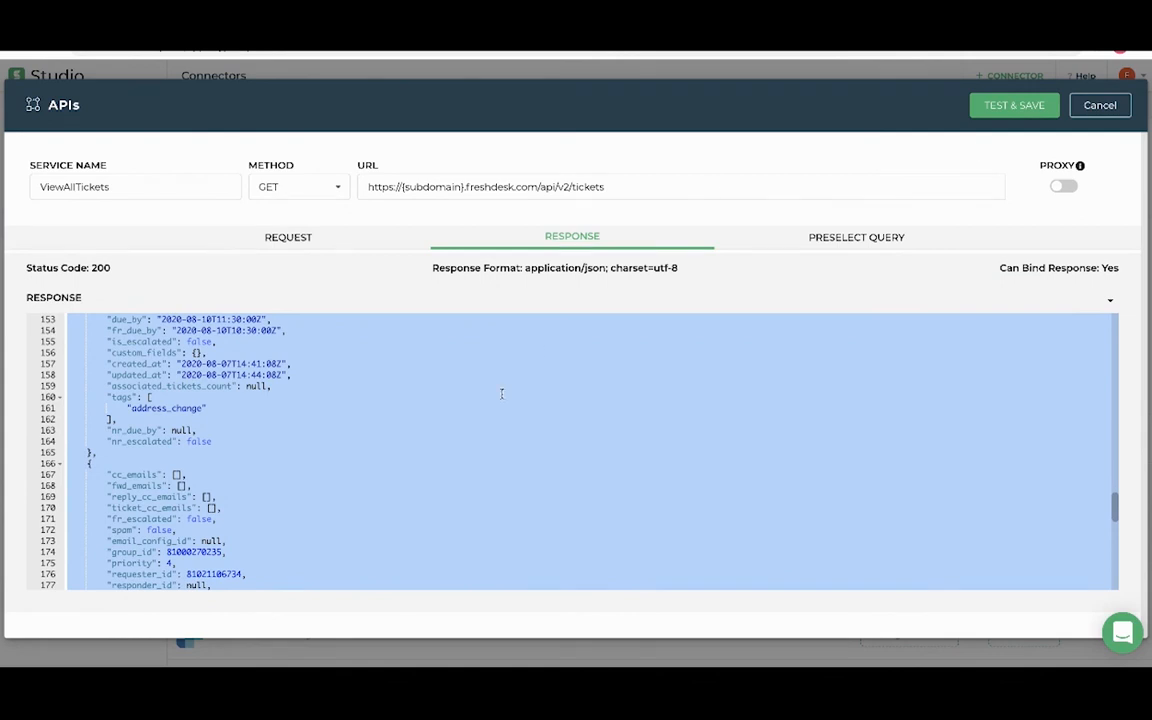
{"action": "scroll", "coordinate": [502, 394], "scroll_direction": "up", "scroll_amount": 20}
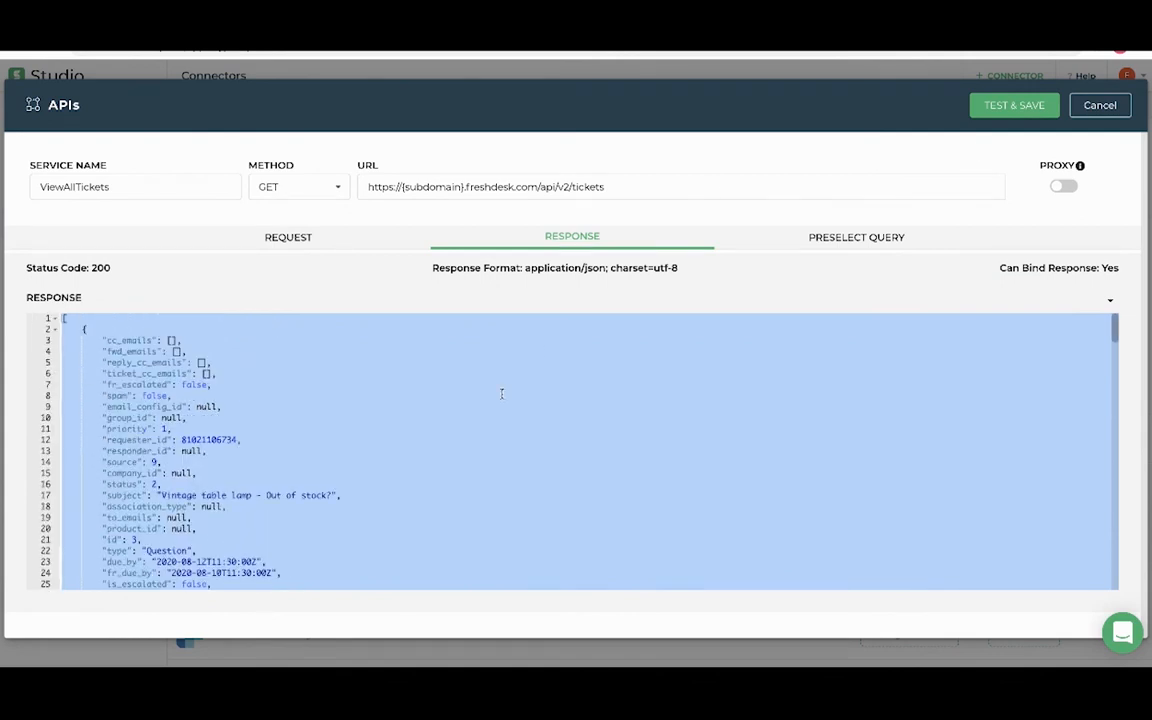
Step: Close the API editor, check the APIs listed under Freshdesk Integration, and collapse the connector
{"action": "left_click", "coordinate": [1100, 105]}
{"action": "left_click", "coordinate": [449, 140]}
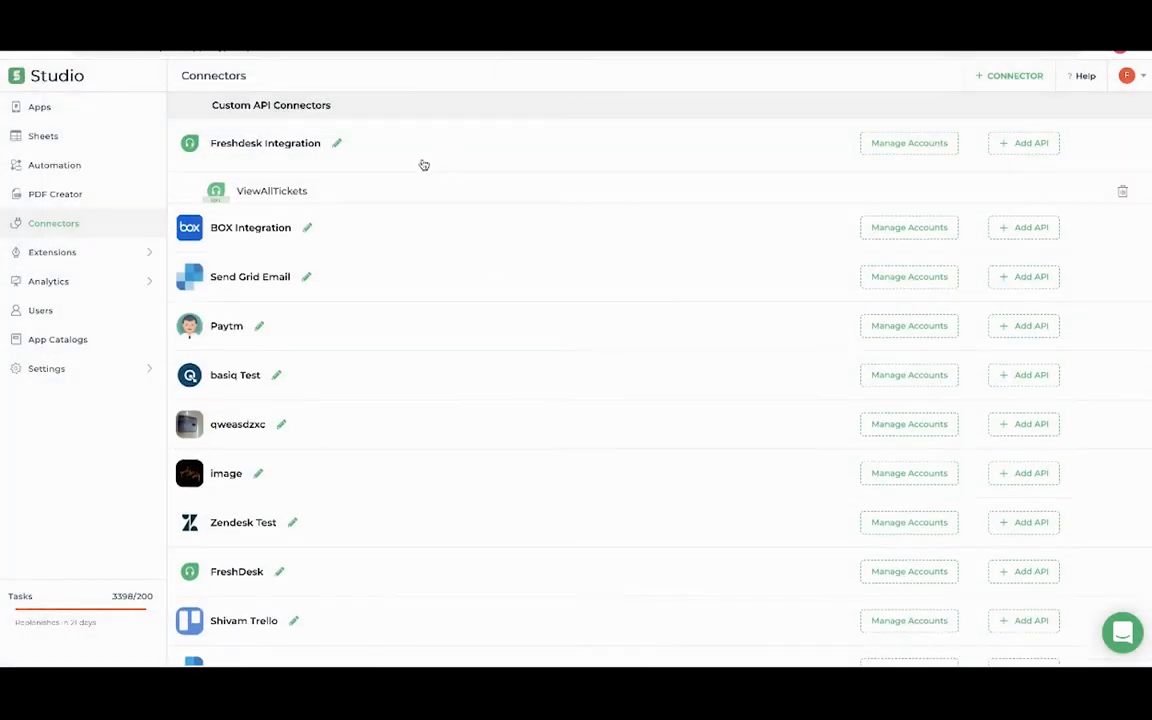
{"action": "left_click", "coordinate": [436, 145]}
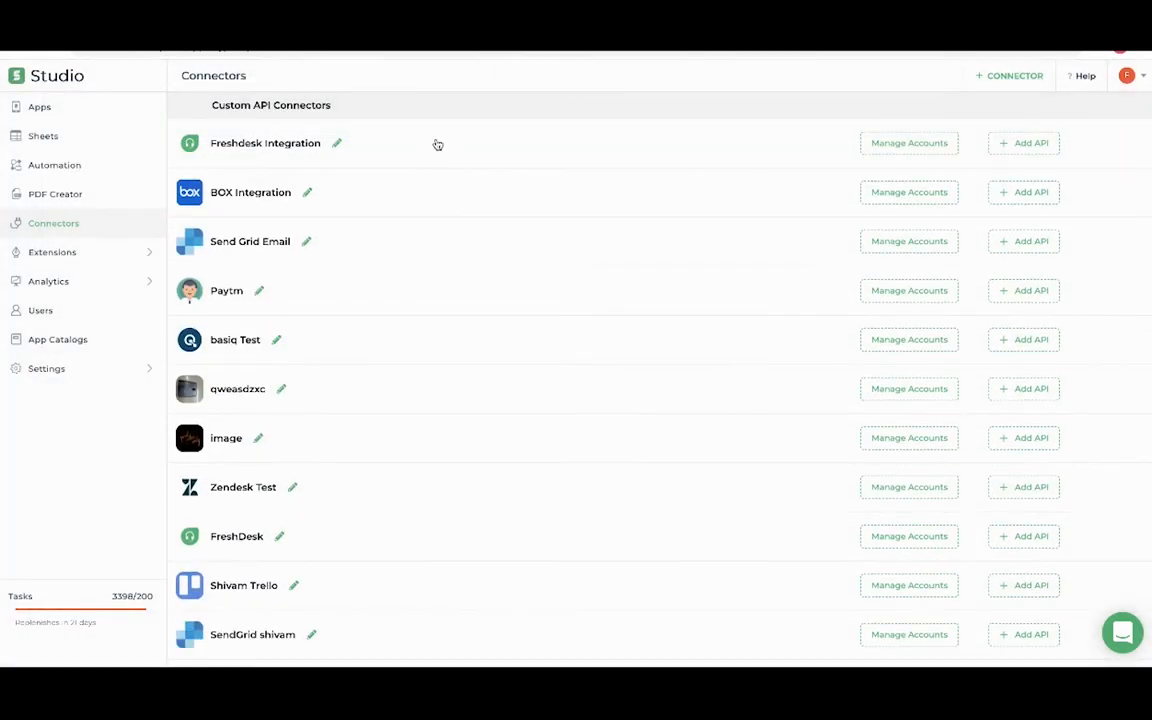